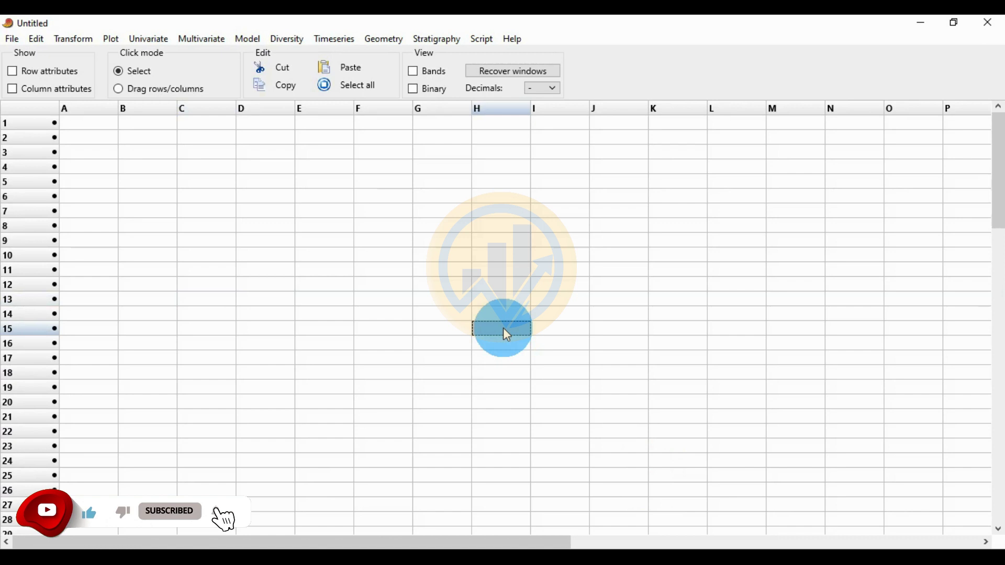
- Switch to the details document in Word and read the description of the Mantel correlogram or periodogram method
left_click(441, 312)
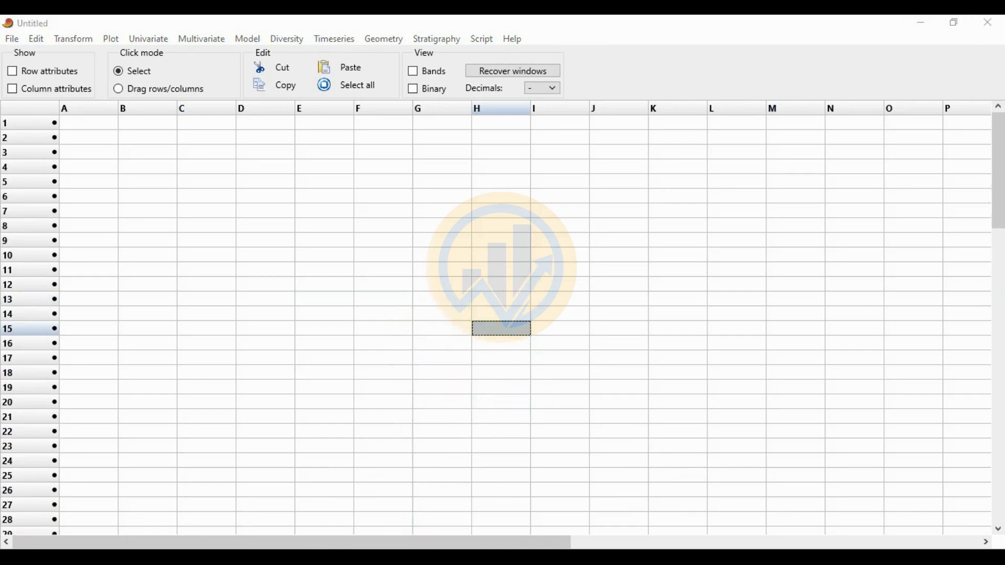
left_click(381, 546)
left_click_drag(321, 192, 694, 176)
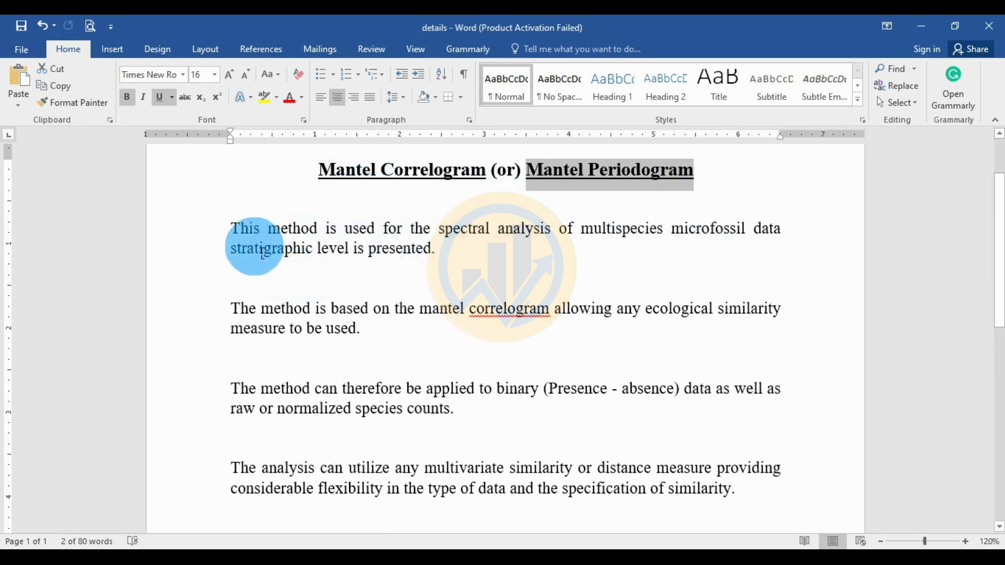
left_click(261, 250)
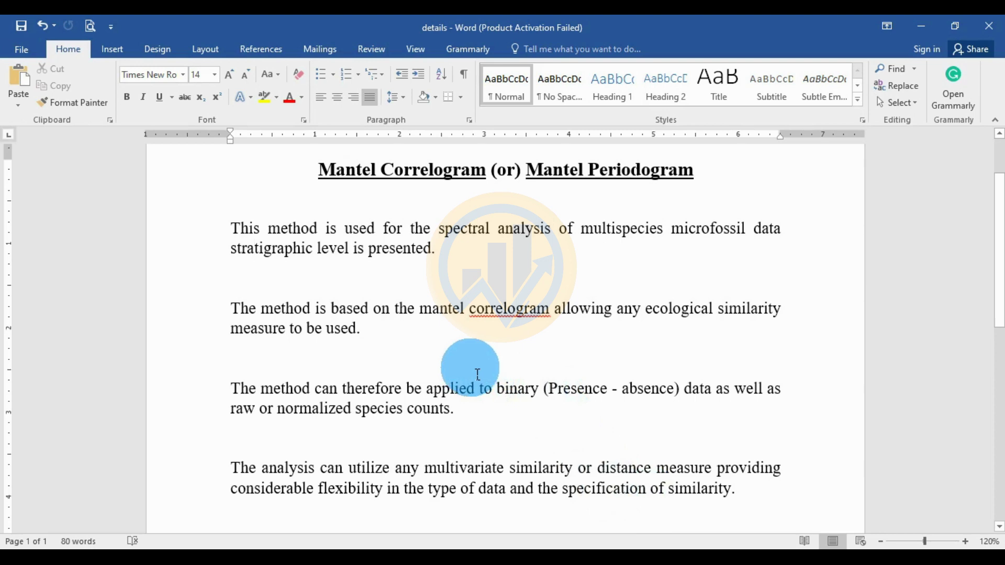
- Switch to the data workbook in Excel and examine its sample labels, species headings and presence-absence values
left_click(400, 550)
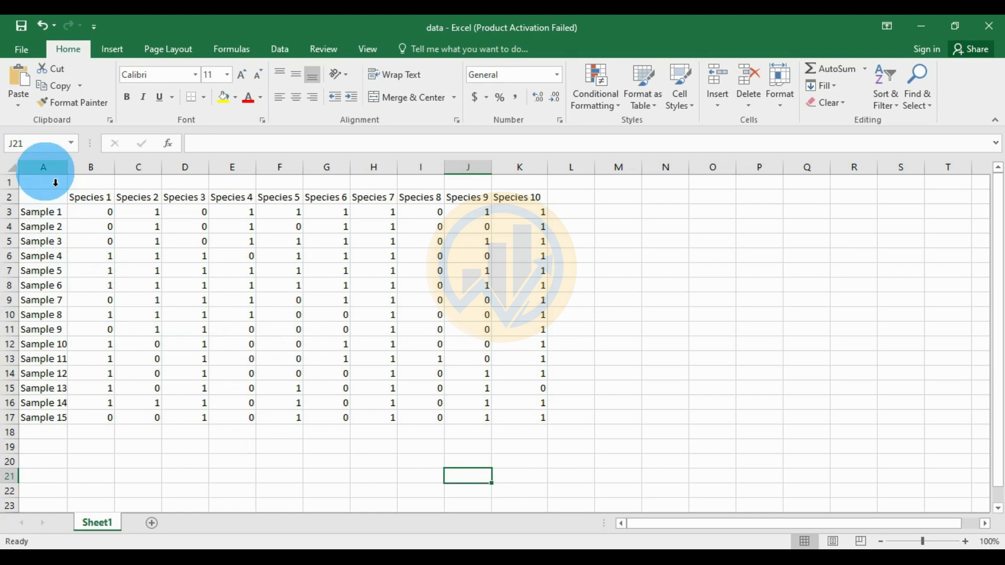
left_click_drag(29, 213, 46, 418)
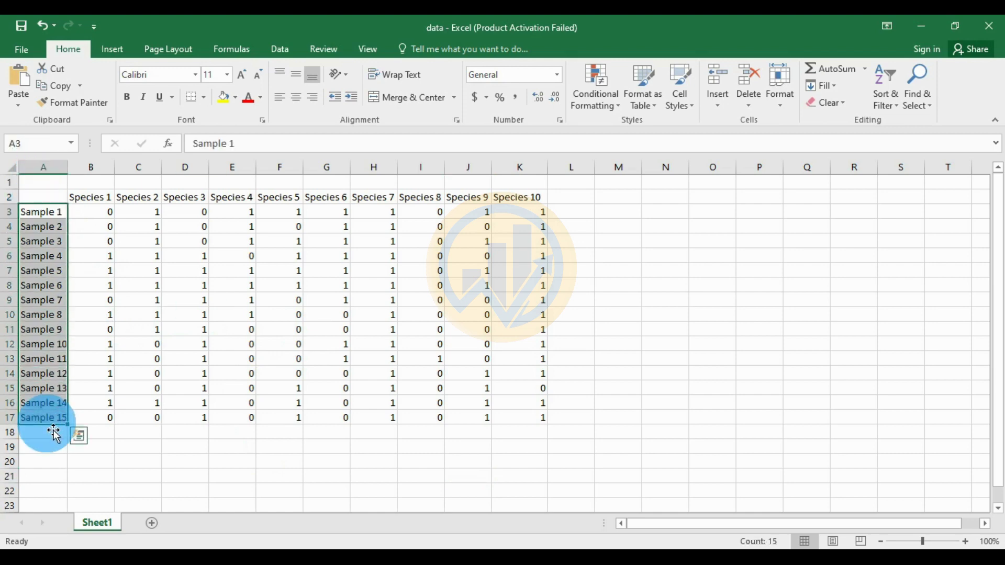
left_click_drag(93, 198, 534, 204)
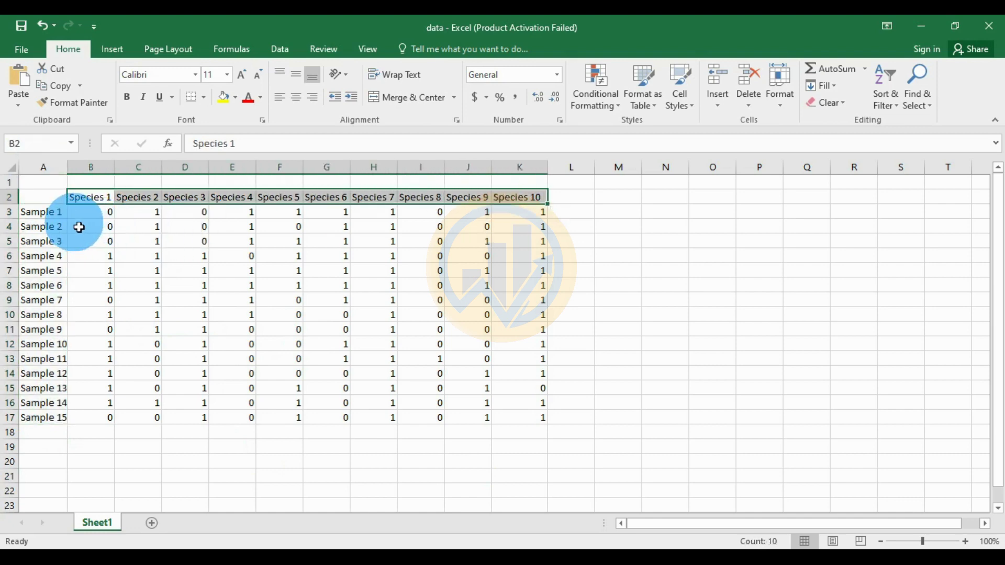
left_click(89, 213)
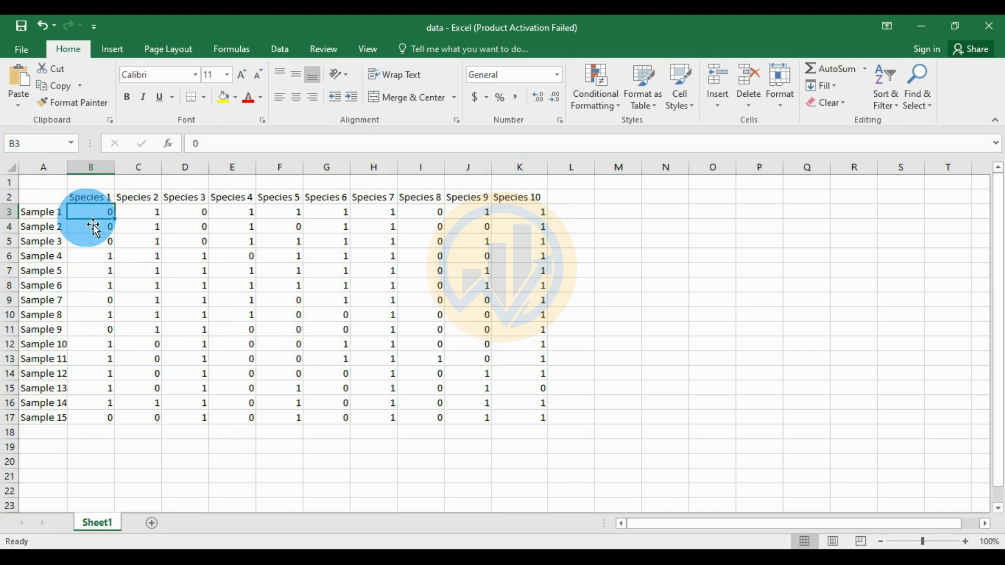
left_click(100, 258)
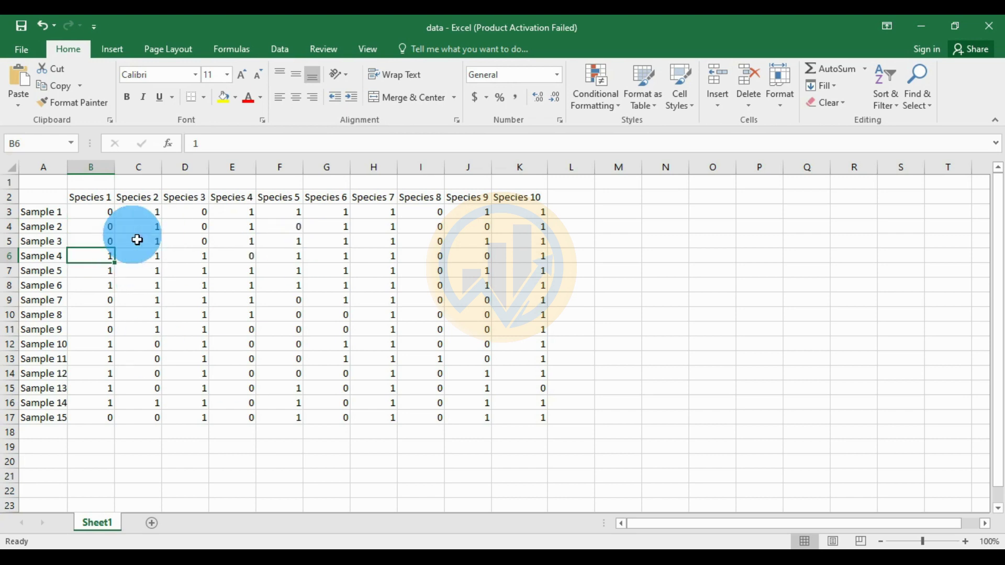
- Copy the complete presence-absence table A2:K17, including its sample and species labels
left_click_drag(48, 199, 523, 414)
right_click(523, 414)
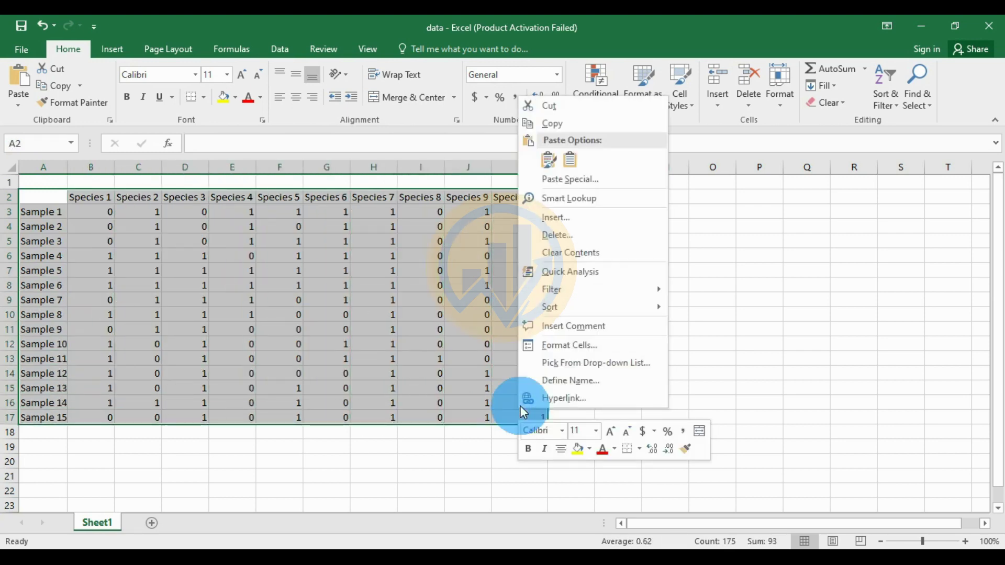
left_click(559, 124)
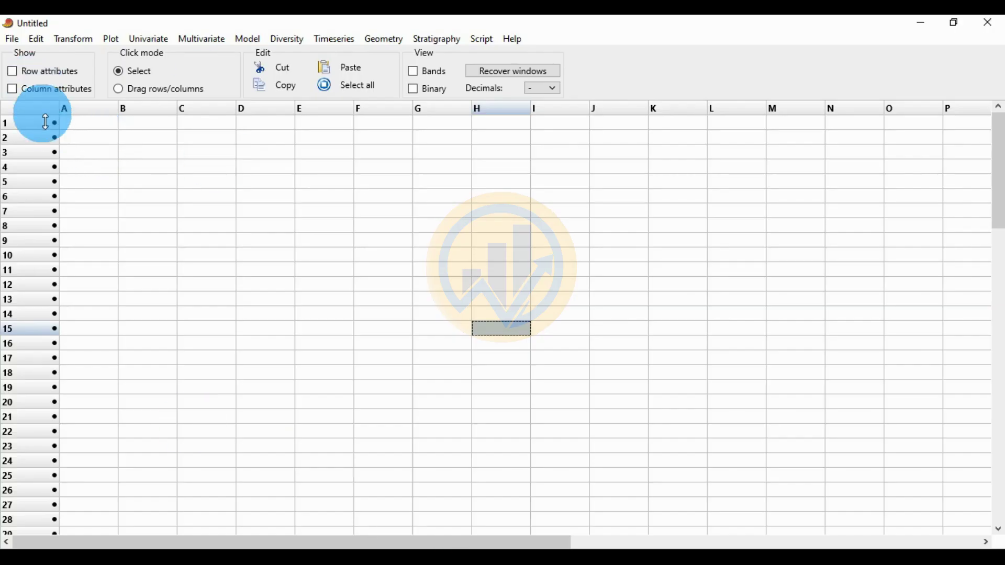
- In PAST, paste the copied table at the Name header cell with row and column attributes shown, and hide both attributes again
left_click(13, 90)
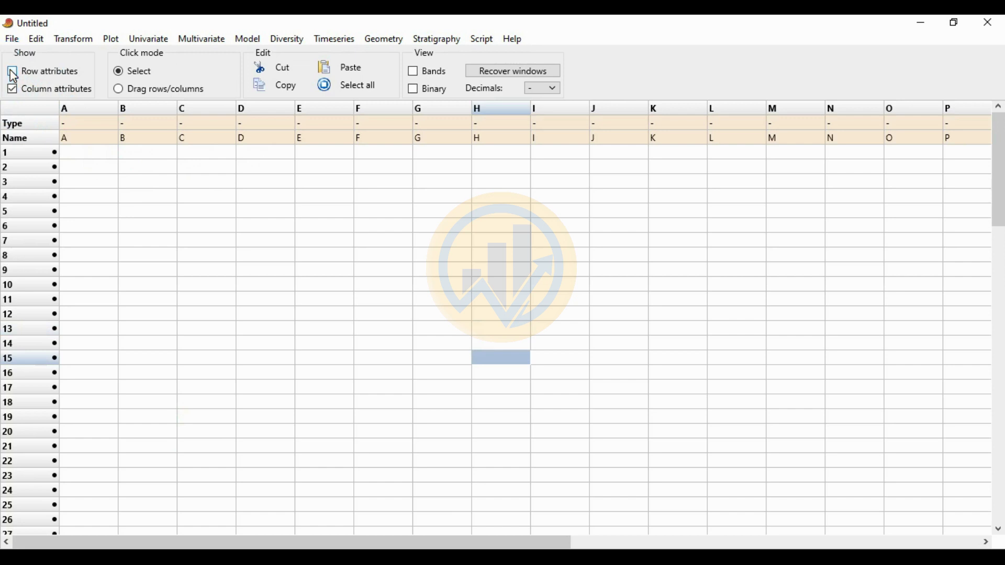
left_click(14, 73)
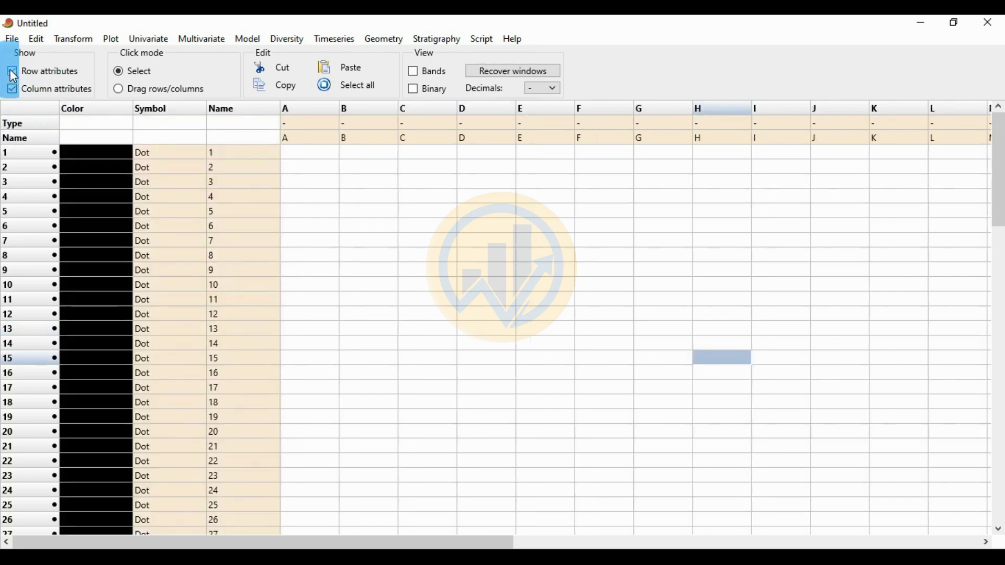
left_click(239, 138)
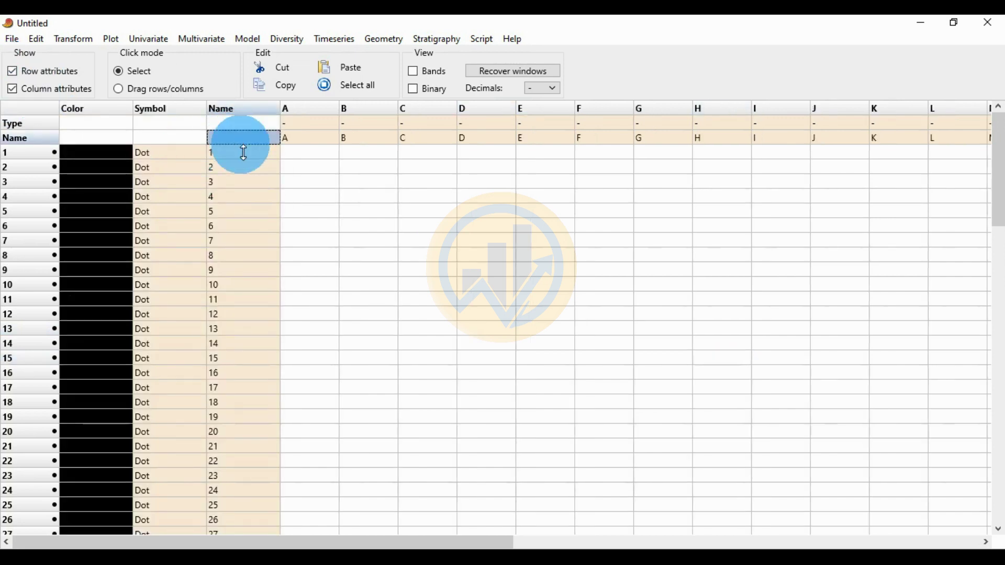
left_click(357, 68)
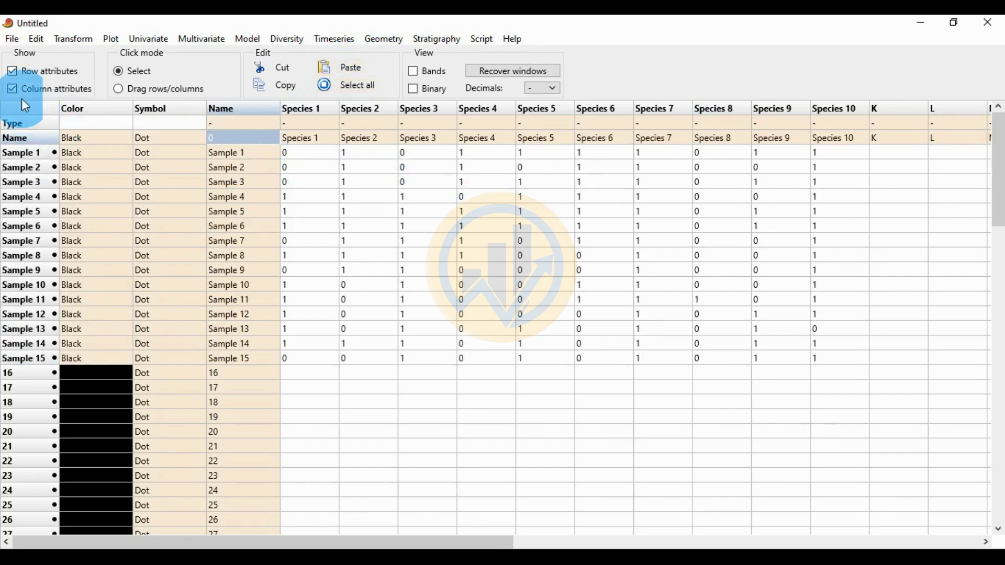
left_click(11, 89)
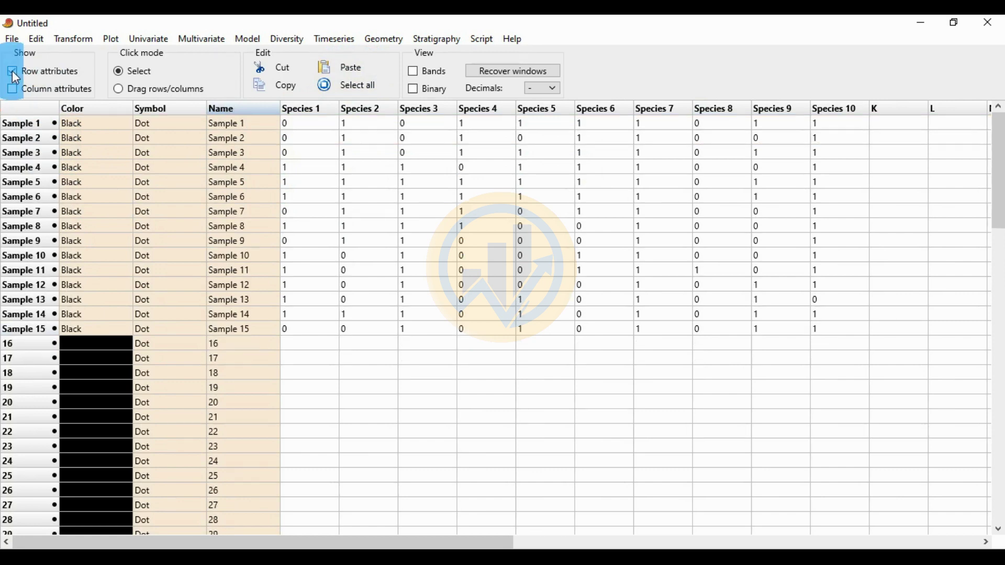
left_click(13, 72)
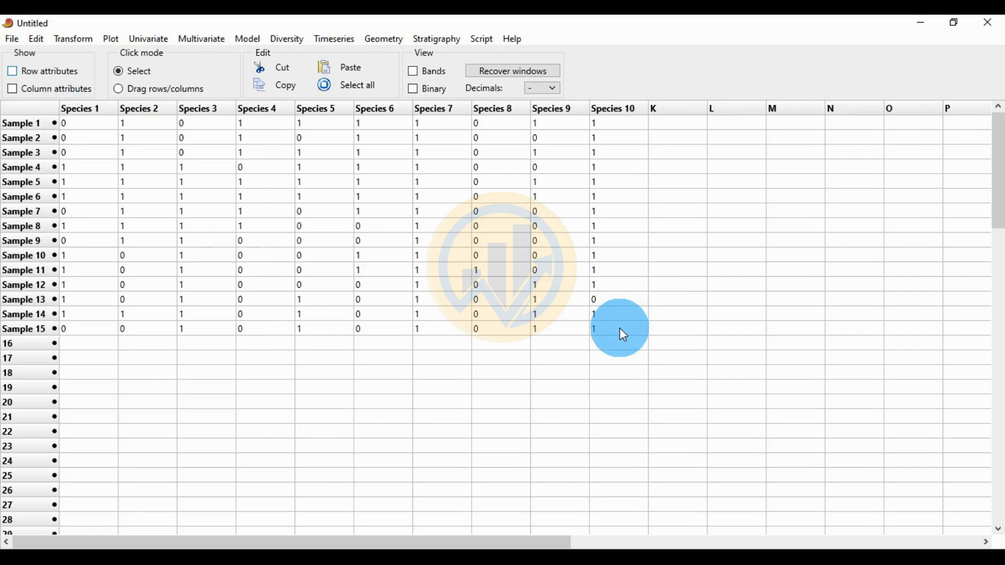
- Run the Mantel correlogram on all values of Samples 1 to 15 and Species 1 to 10, and maximize its result window
left_click_drag(623, 334, 80, 126)
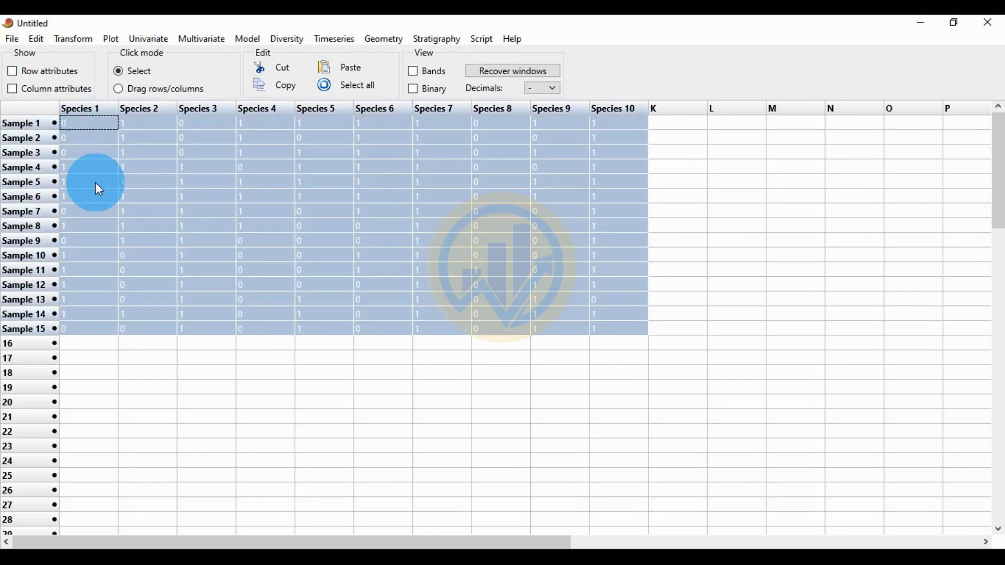
left_click(345, 42)
mouse_move(340, 73)
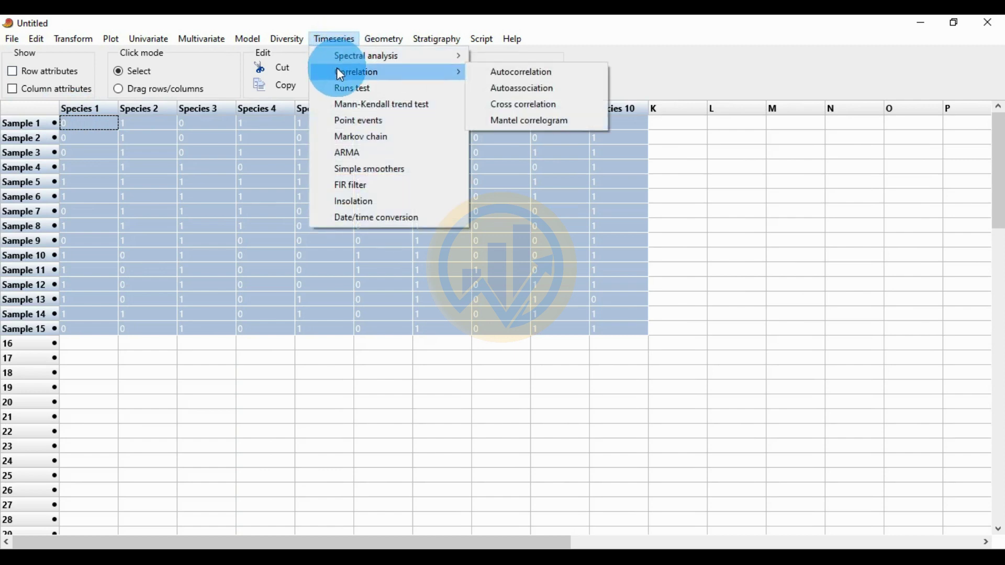
left_click(550, 127)
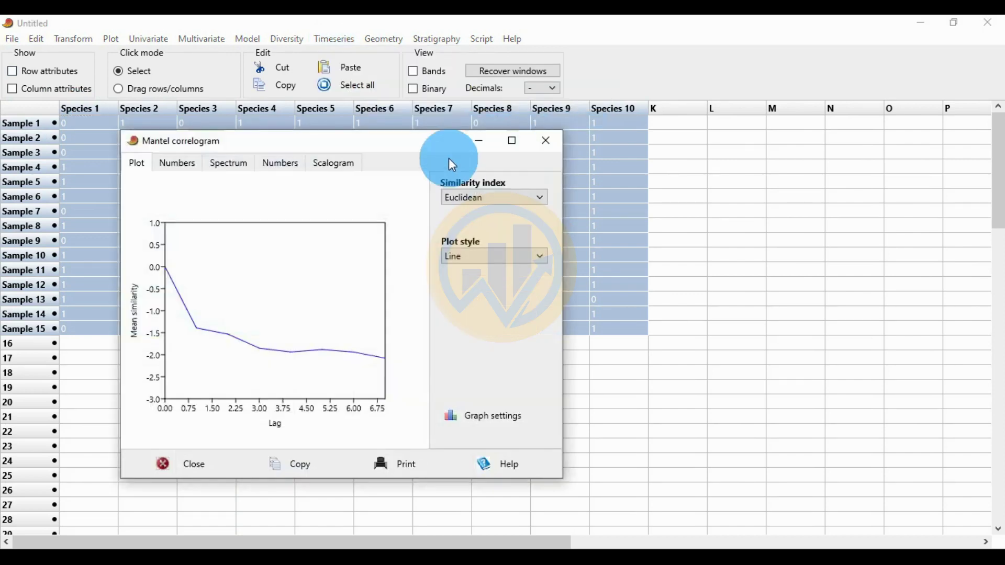
left_click_drag(316, 147, 401, 118)
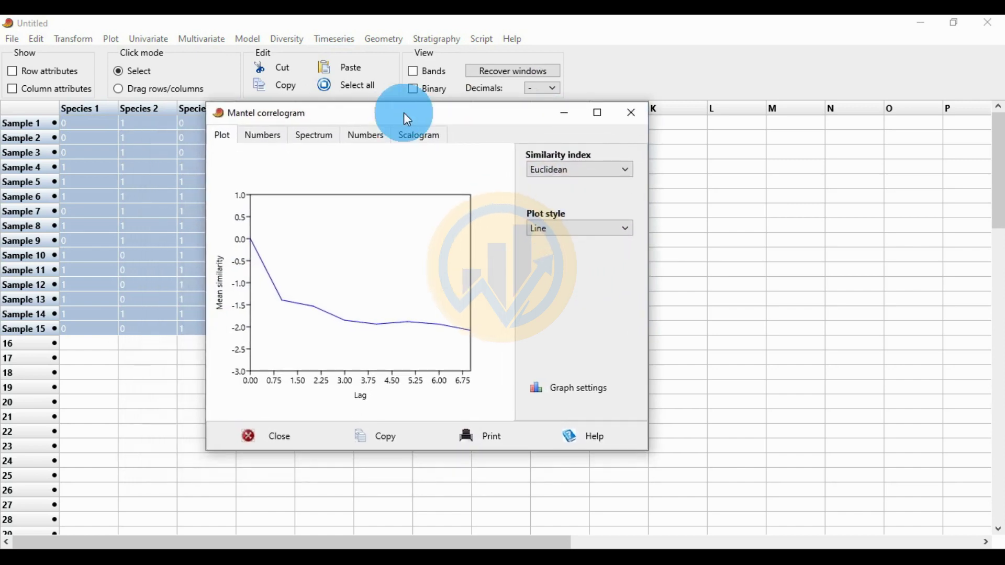
left_click(595, 111)
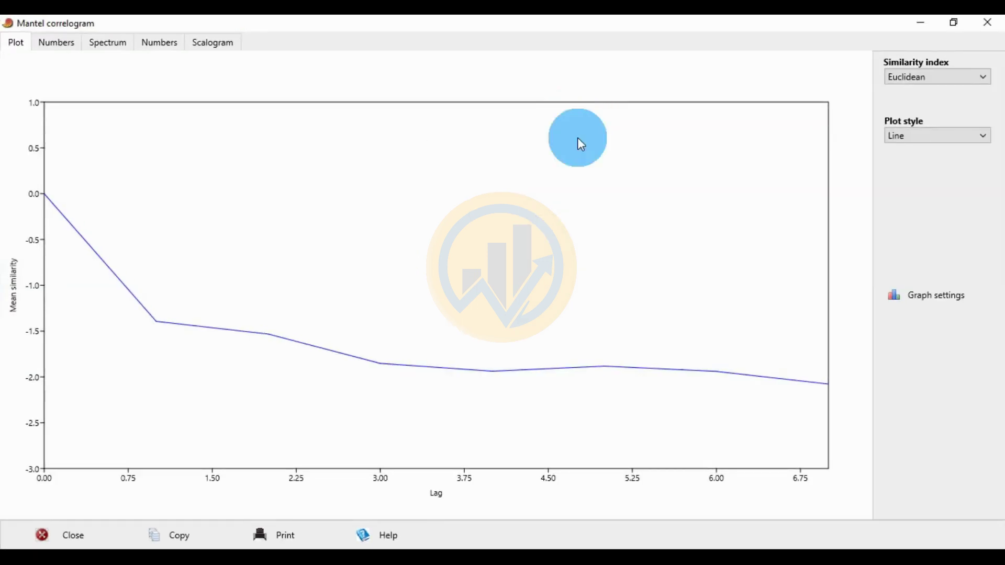
- Choose Euclidean as the similarity index and review the correlogram's lag and similarity values before returning to the plot
left_click(984, 80)
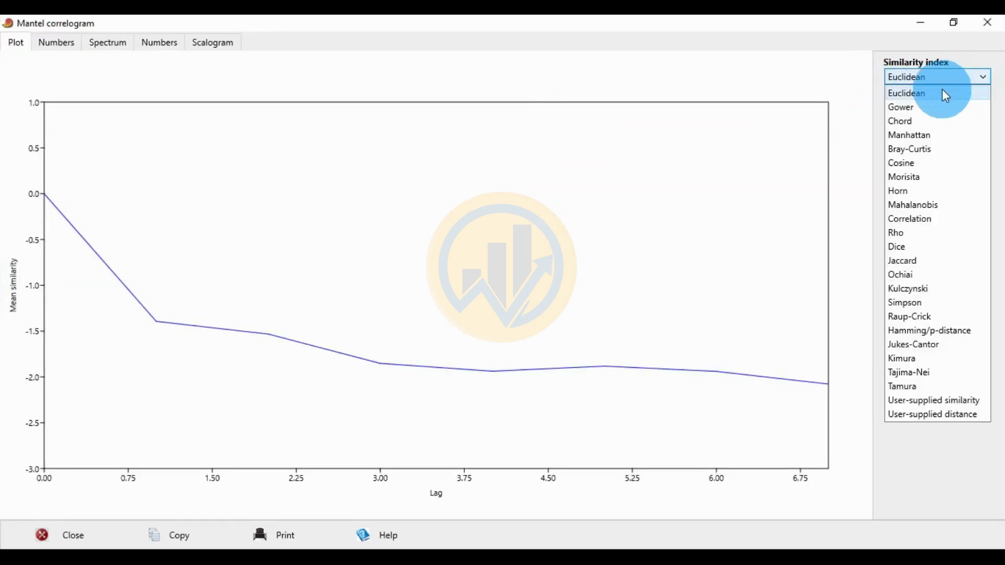
left_click(914, 96)
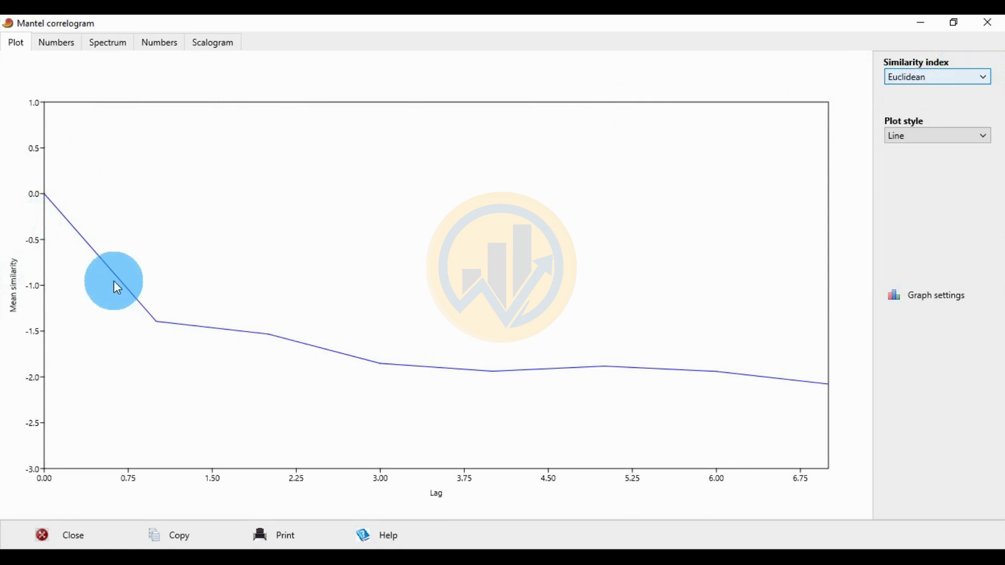
left_click(61, 48)
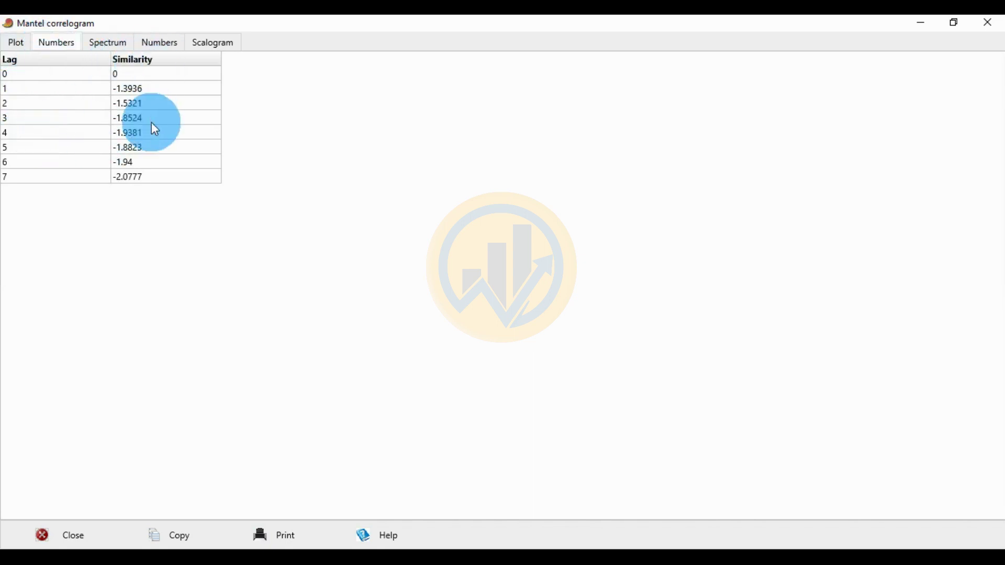
left_click(14, 43)
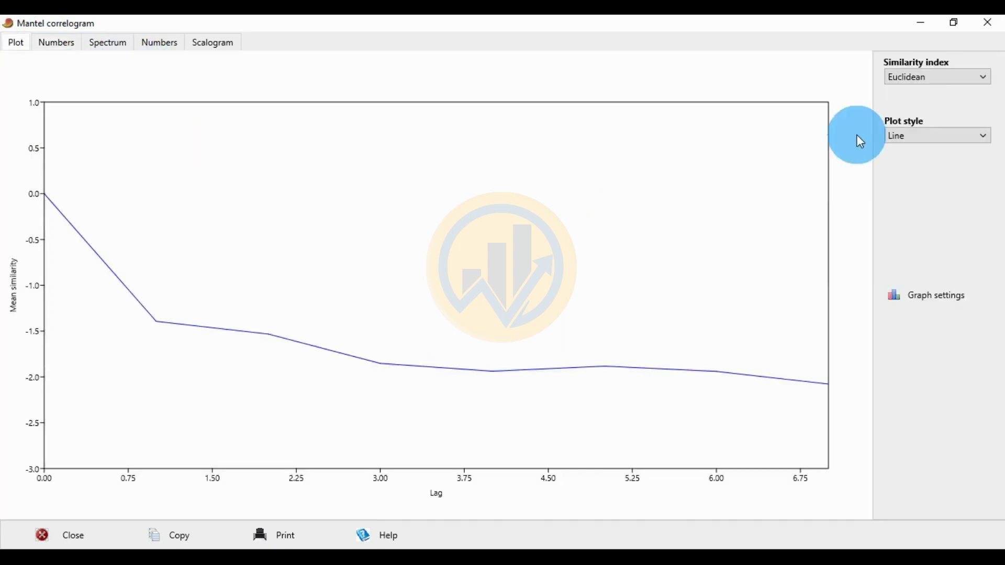
- Try the Bars and Points plot styles for the correlogram and set the style back to Line
left_click(935, 138)
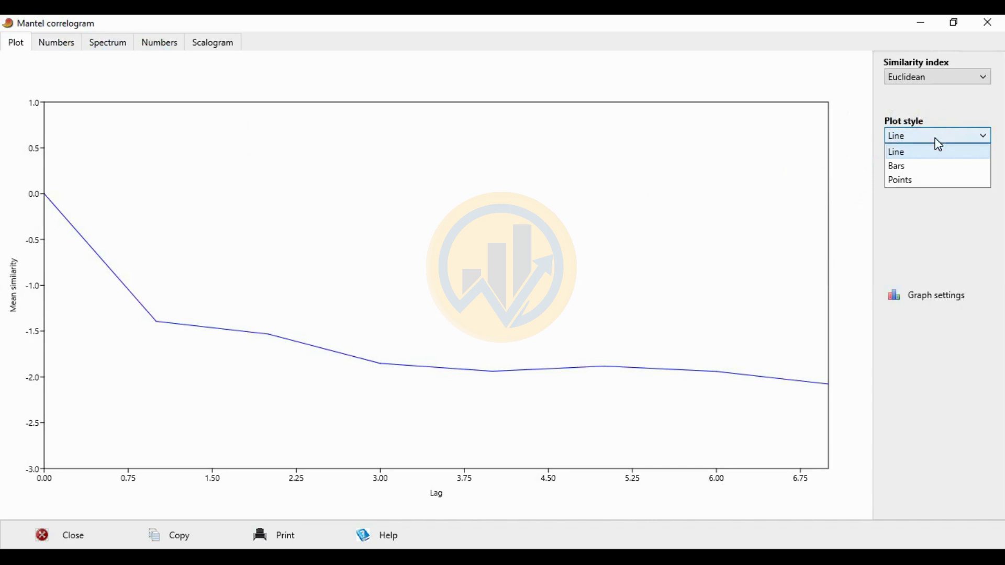
left_click(915, 166)
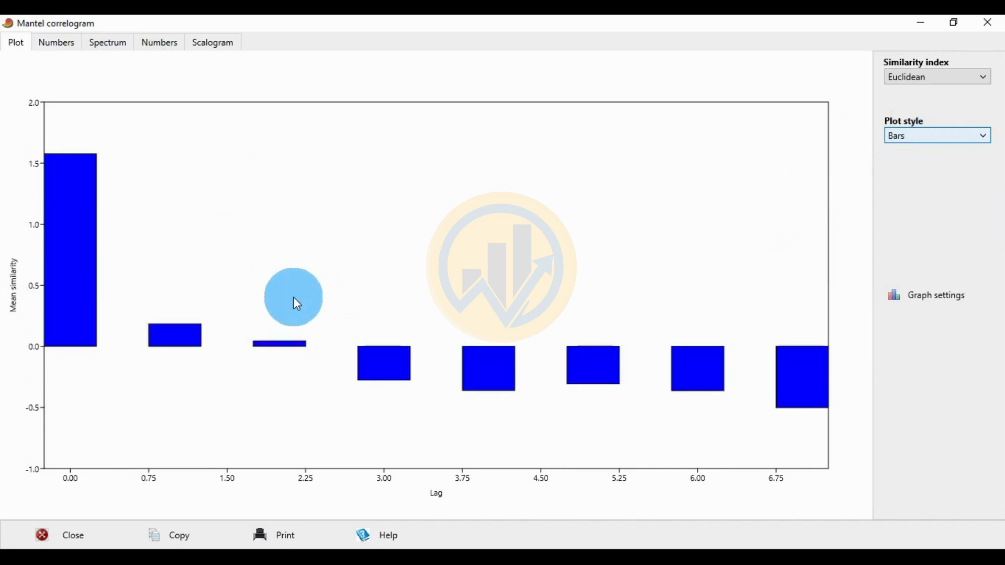
left_click(917, 138)
left_click(911, 180)
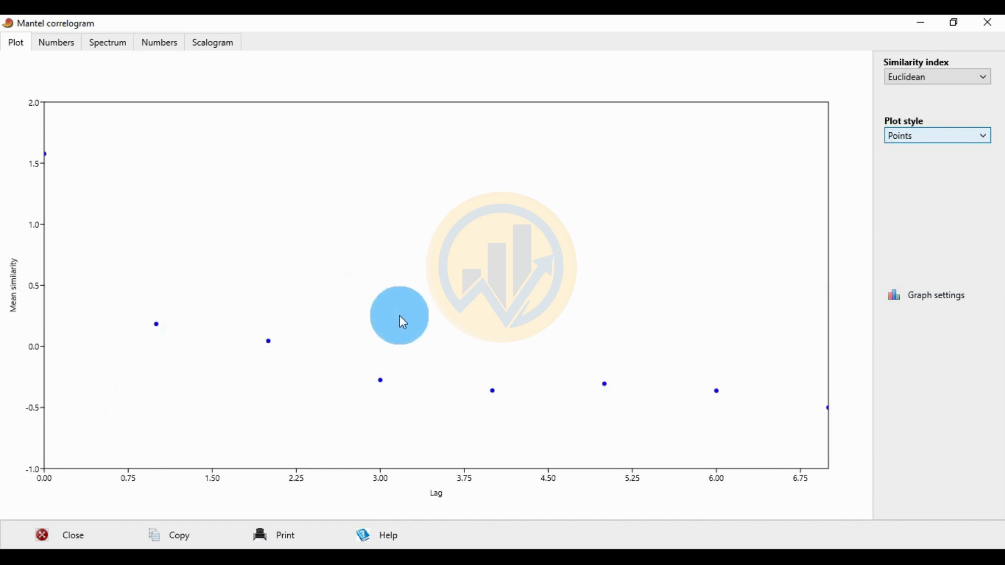
left_click(911, 139)
left_click(894, 153)
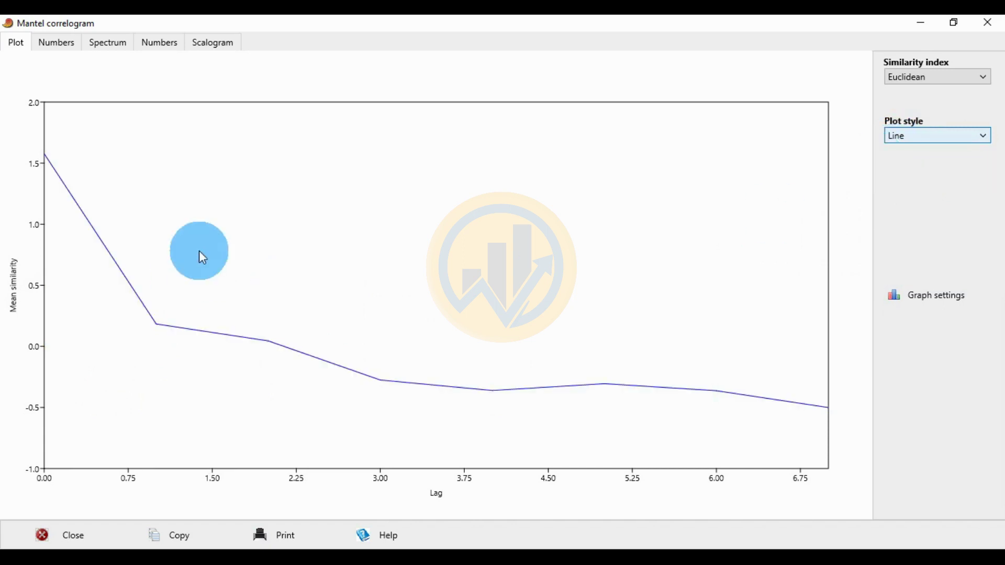
- Compare the table of lag and similarity values with the correlogram's line plot
left_click(55, 44)
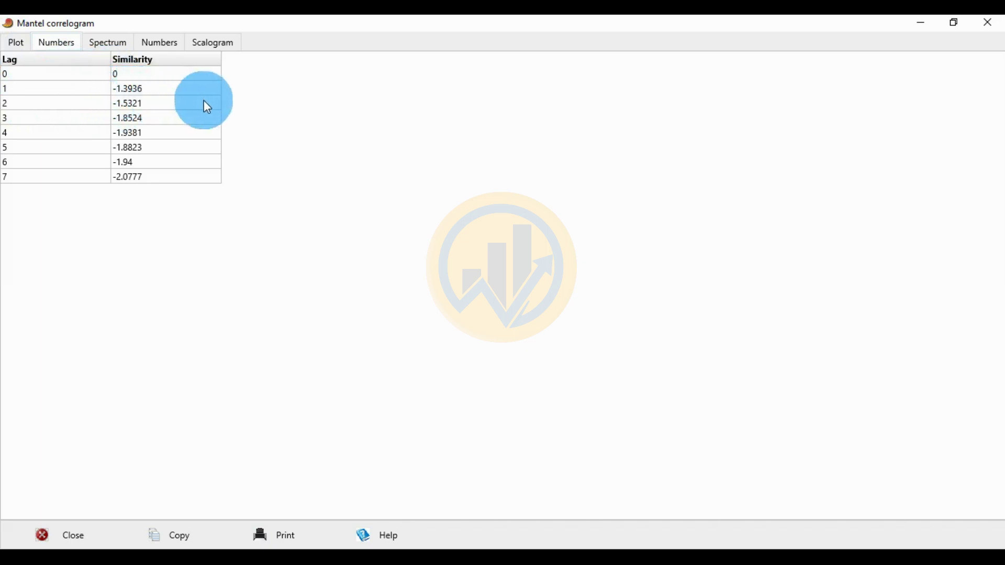
left_click(15, 42)
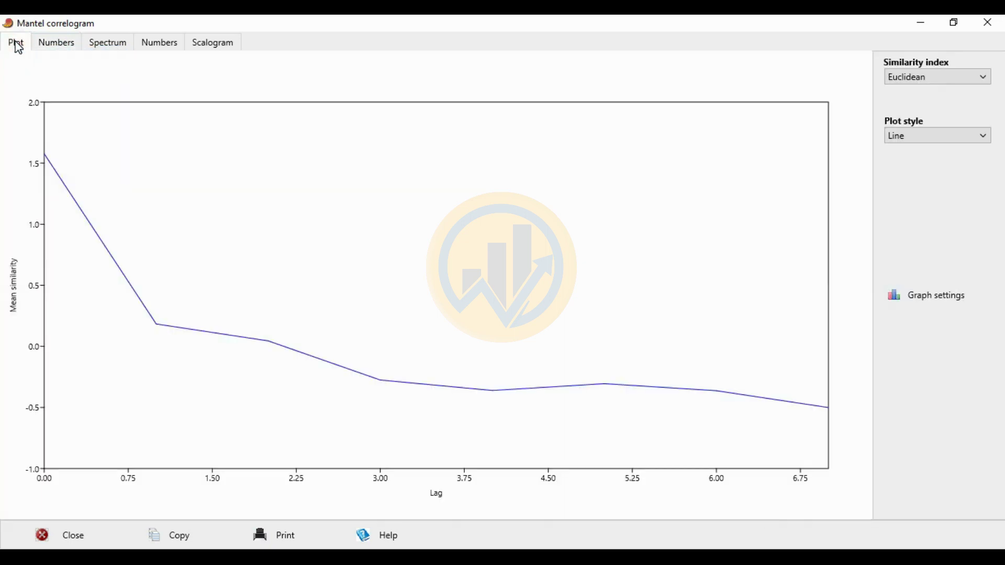
left_click(58, 43)
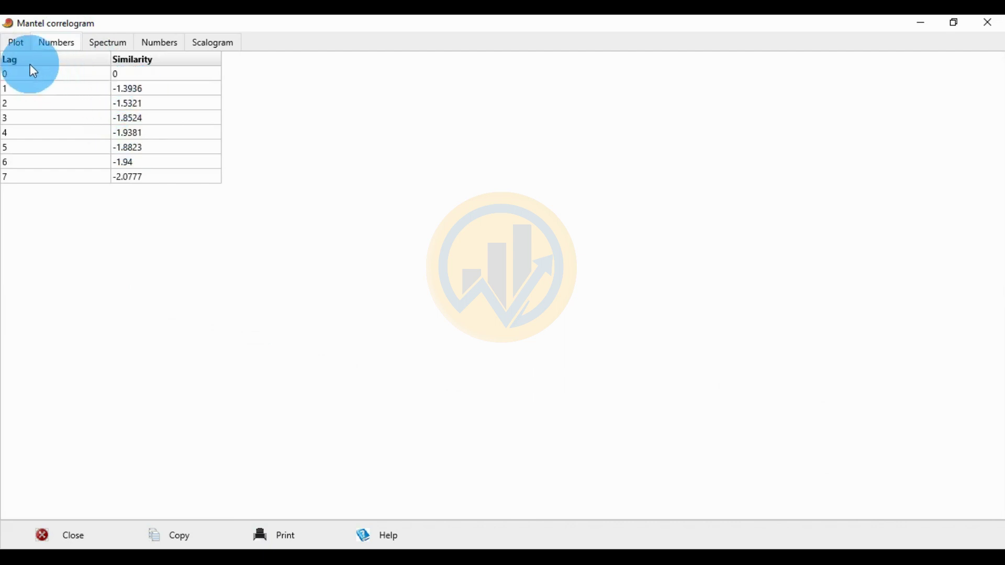
left_click(20, 45)
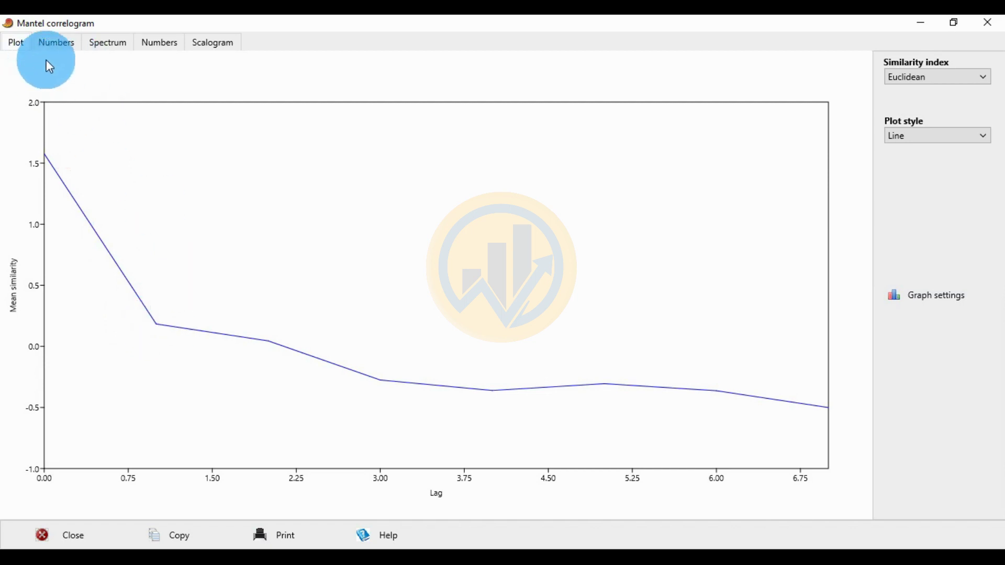
left_click(58, 44)
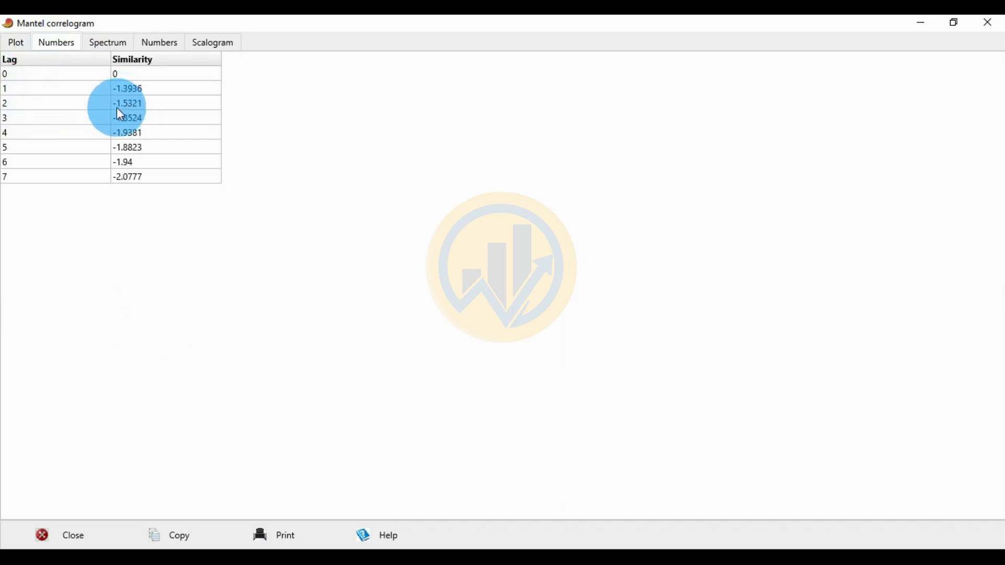
left_click(21, 42)
left_click(293, 378)
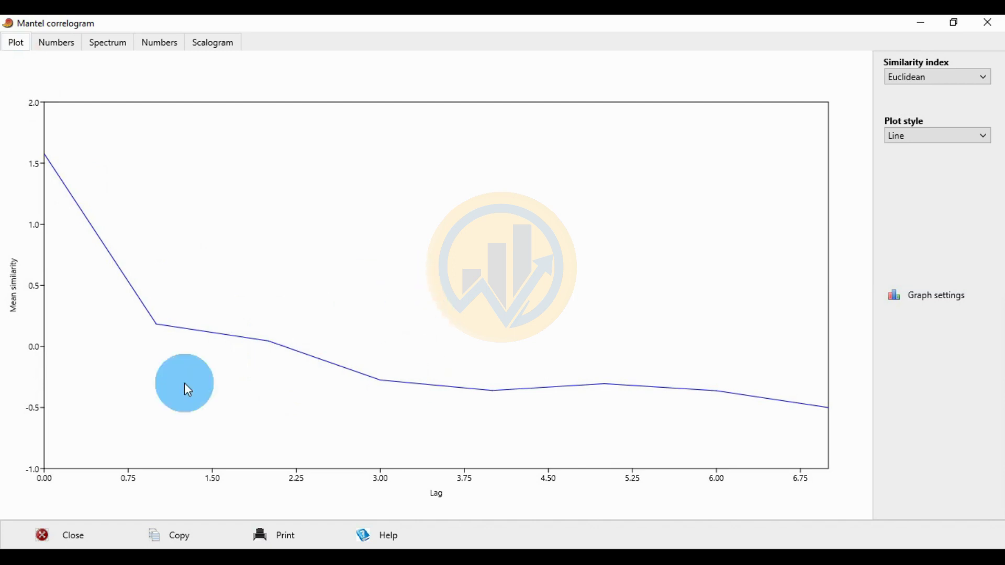
- Compare the power spectrum plot with its table of frequency and power values, and view the scalogram
left_click(106, 46)
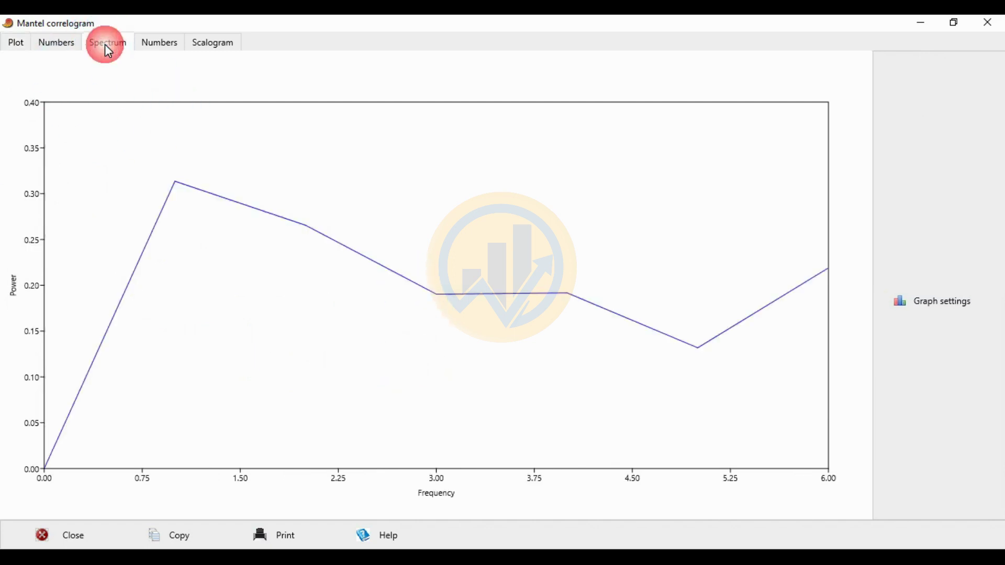
left_click(213, 265)
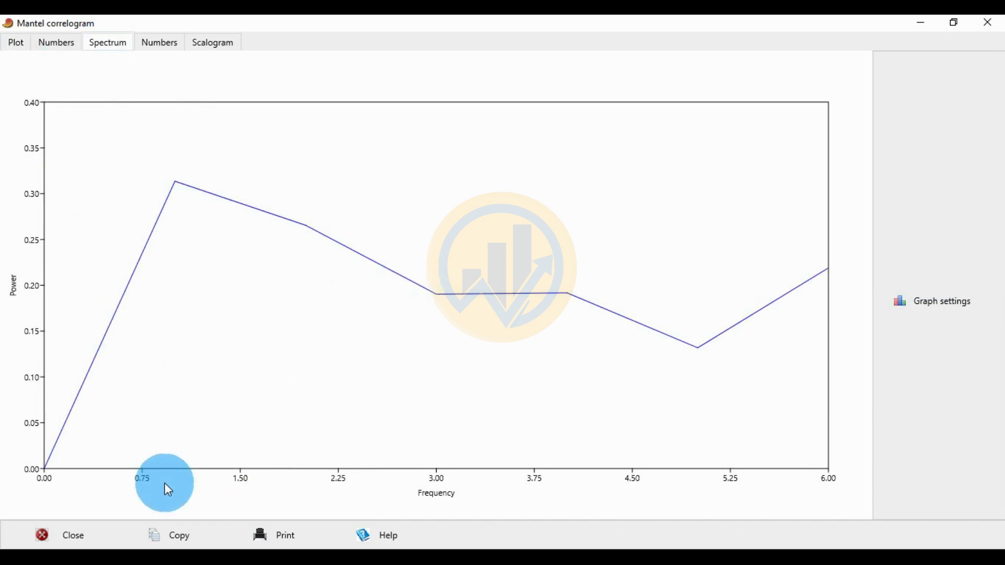
left_click(159, 48)
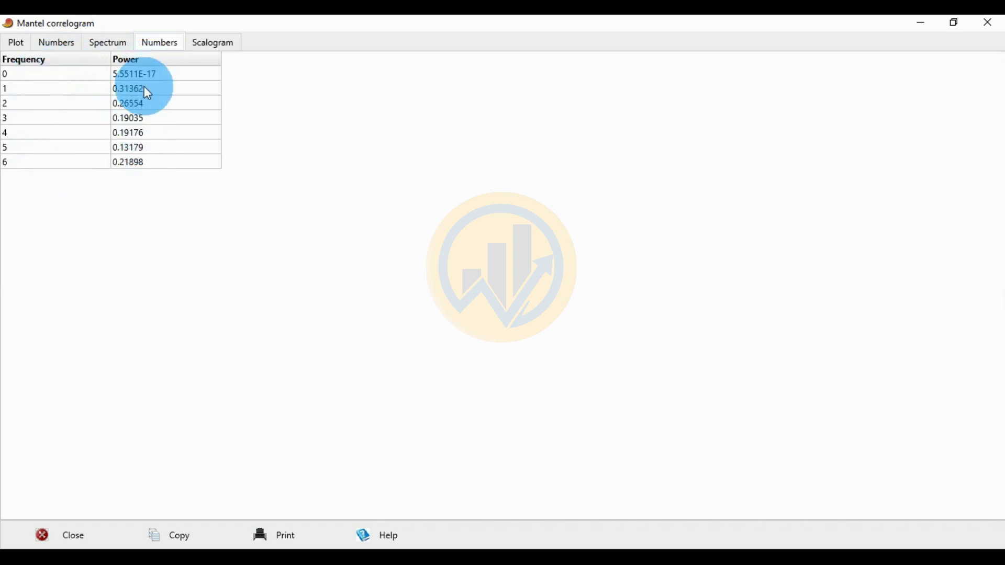
left_click(111, 42)
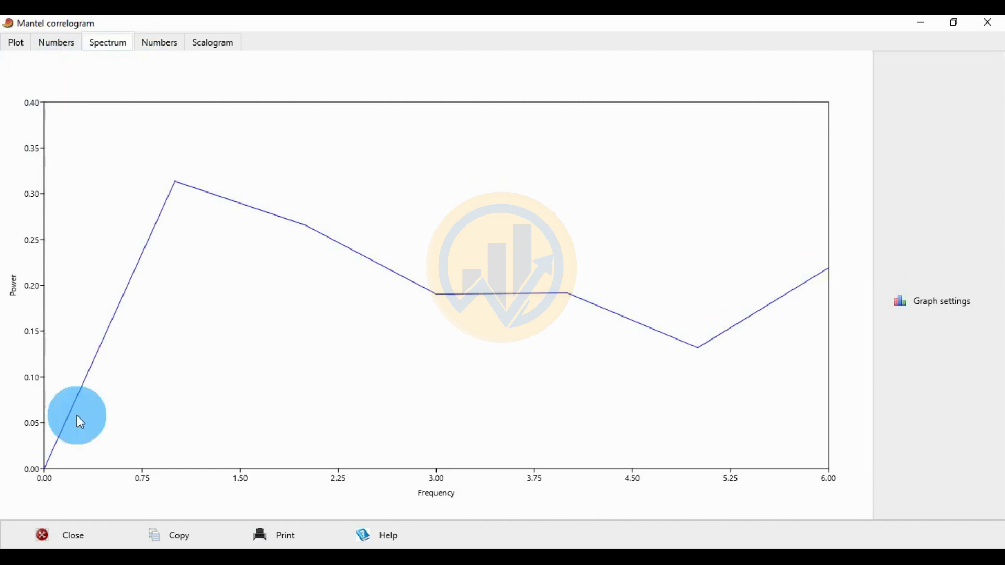
left_click(176, 42)
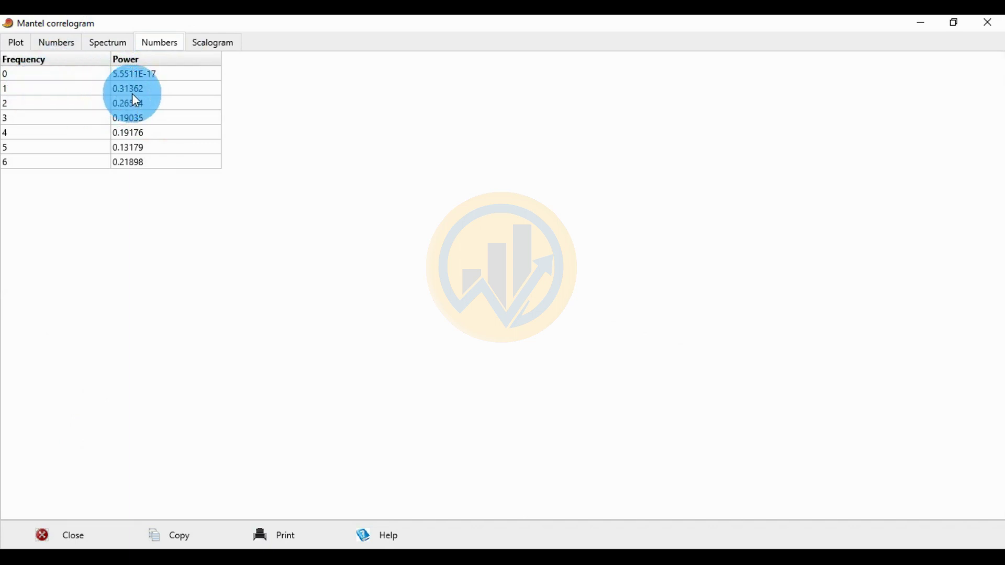
left_click(105, 52)
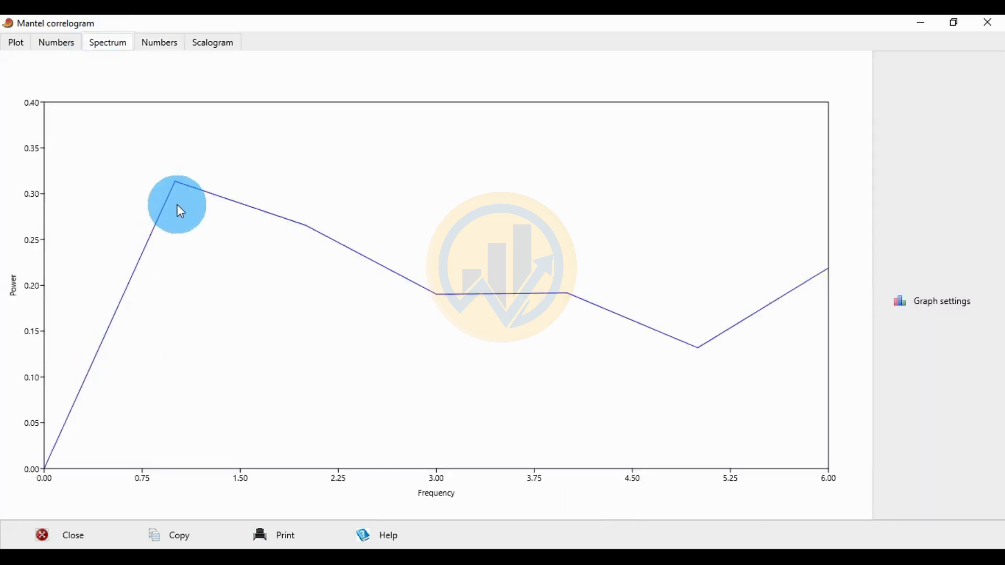
left_click(164, 48)
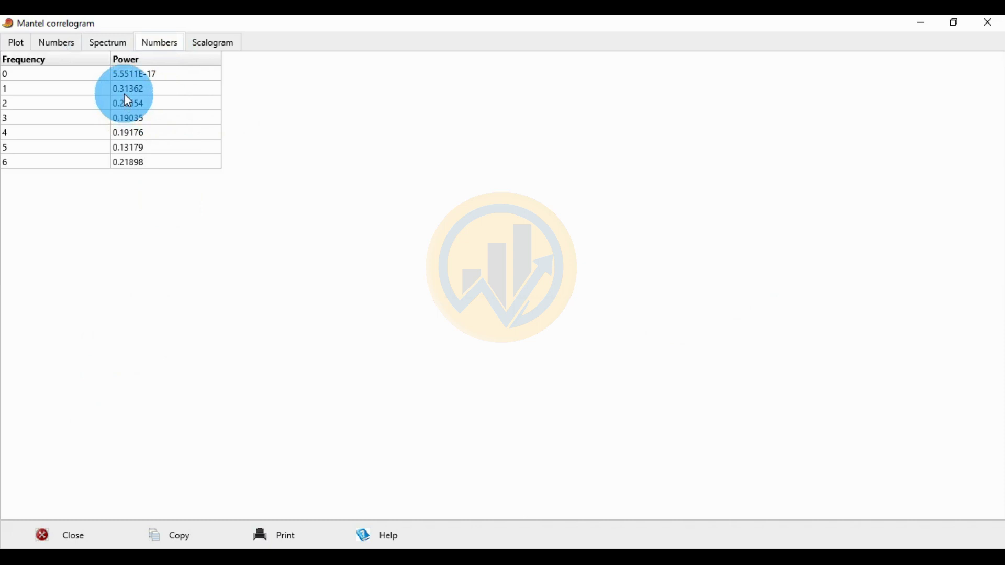
left_click(107, 53)
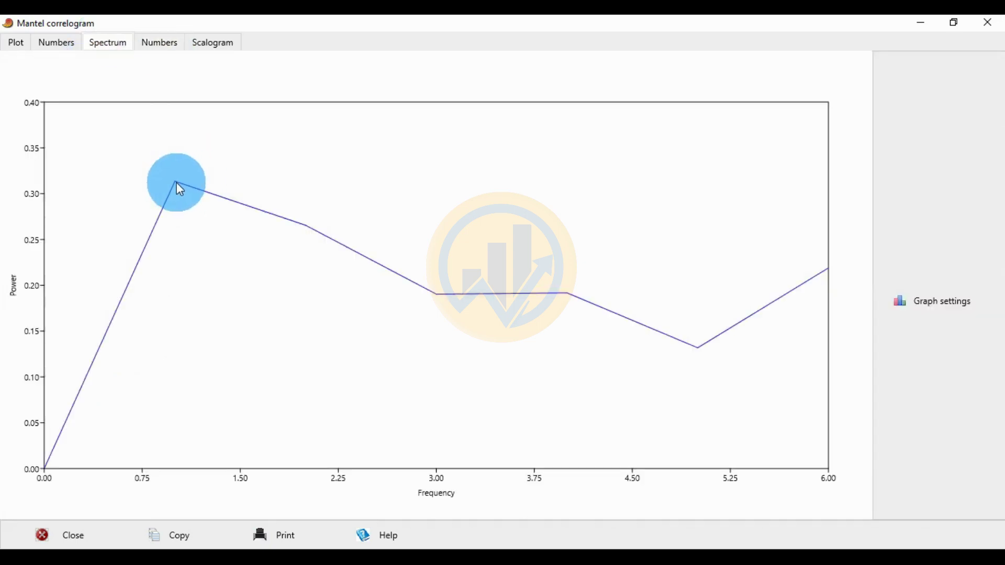
left_click(157, 47)
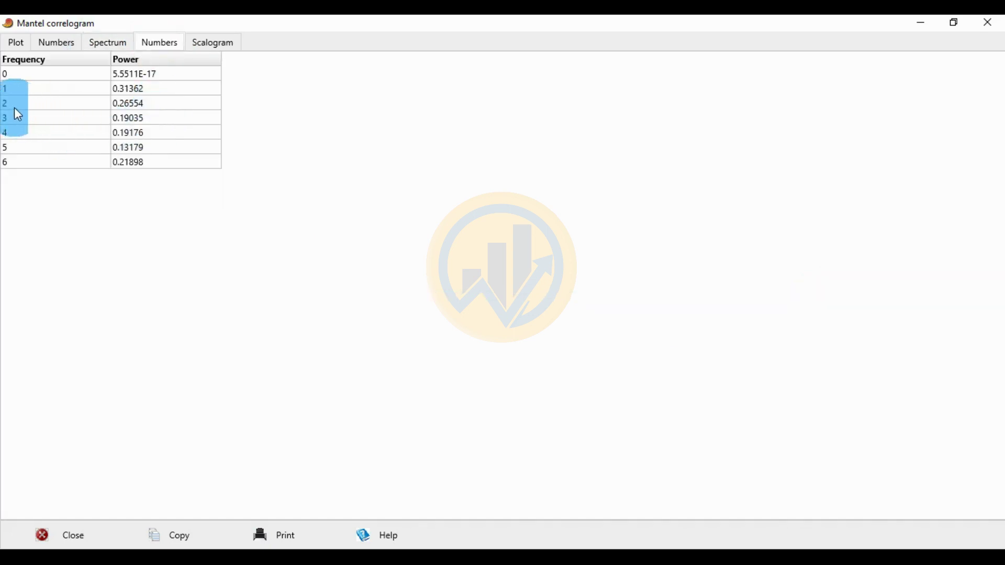
left_click(116, 48)
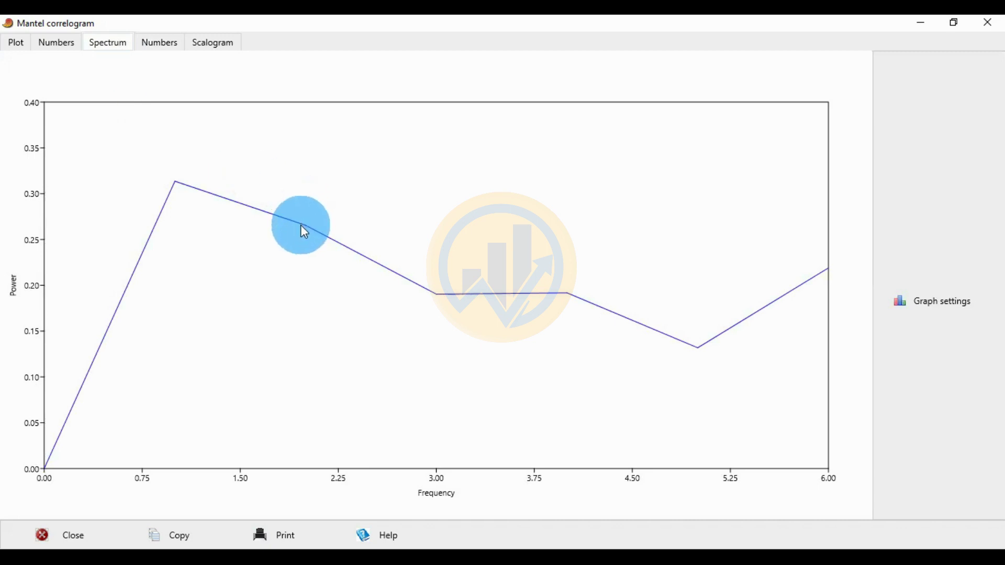
left_click(160, 47)
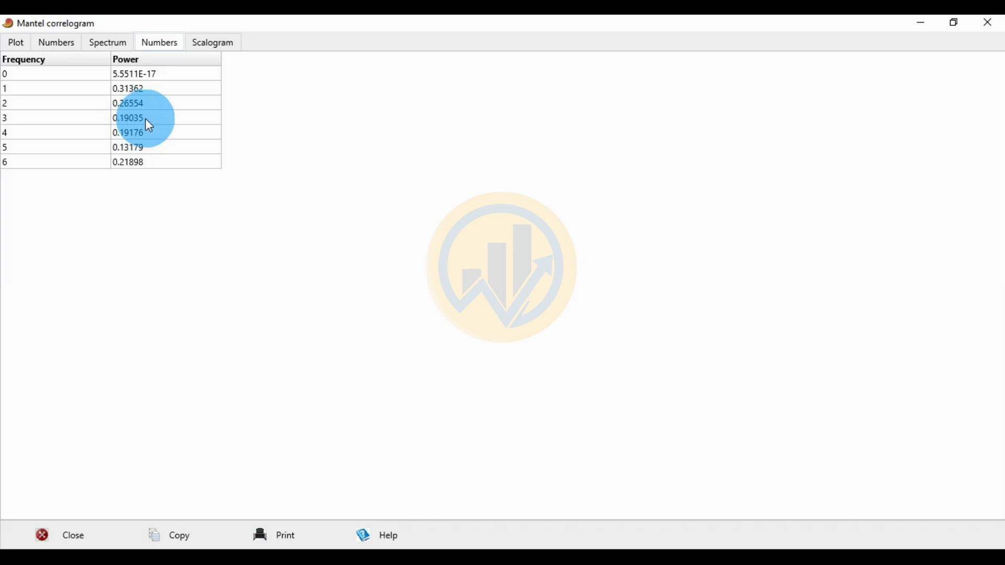
left_click(116, 44)
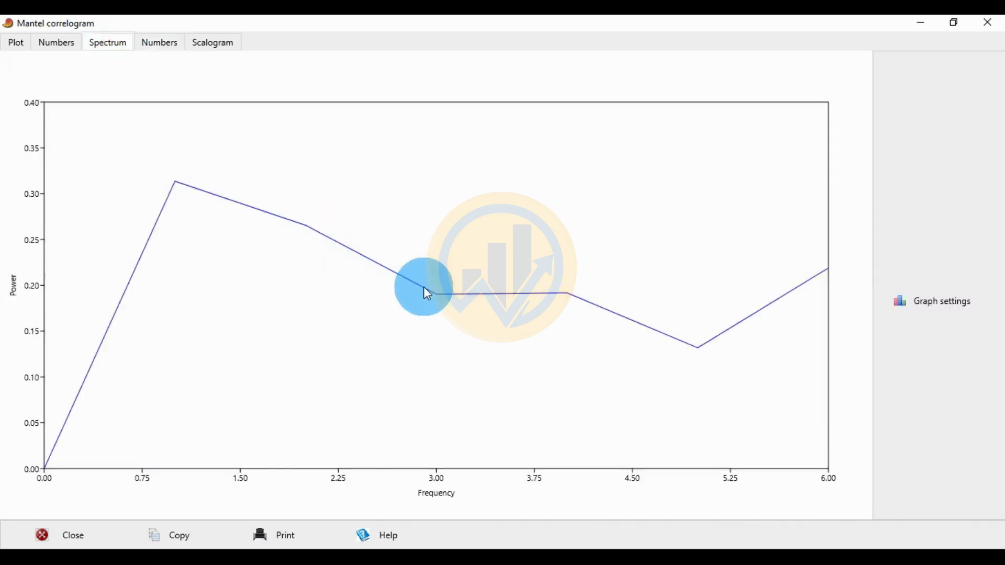
left_click(160, 43)
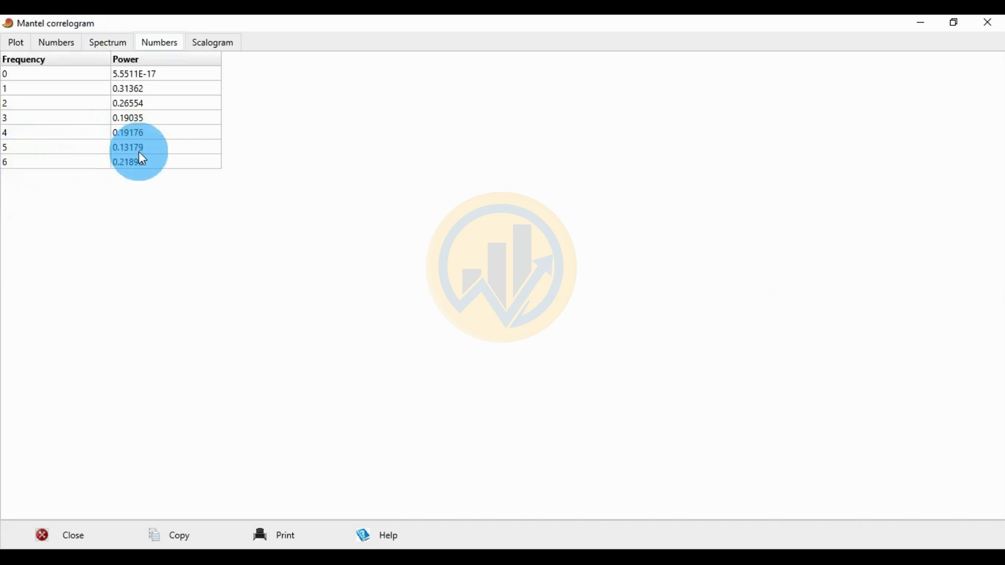
left_click(108, 45)
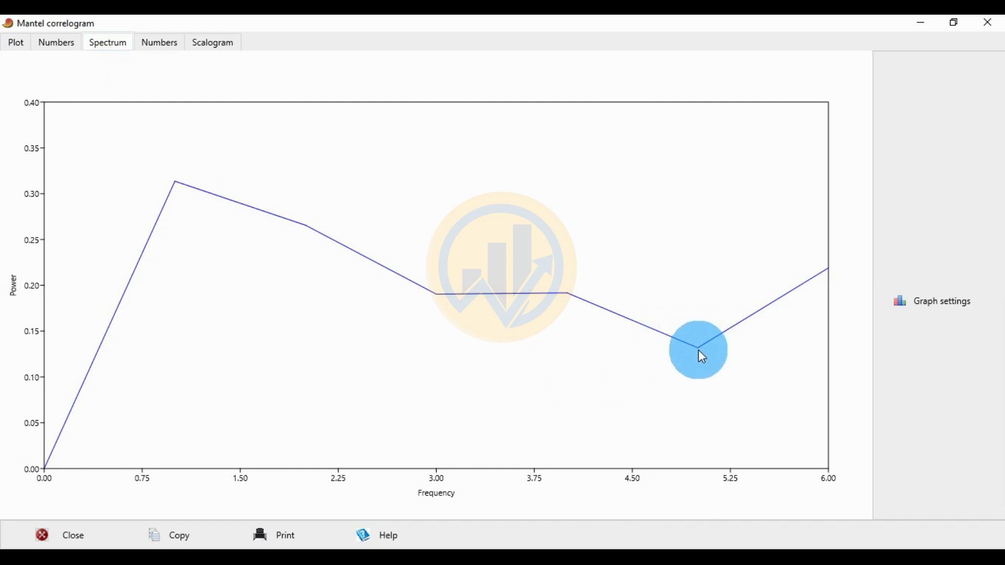
left_click(163, 47)
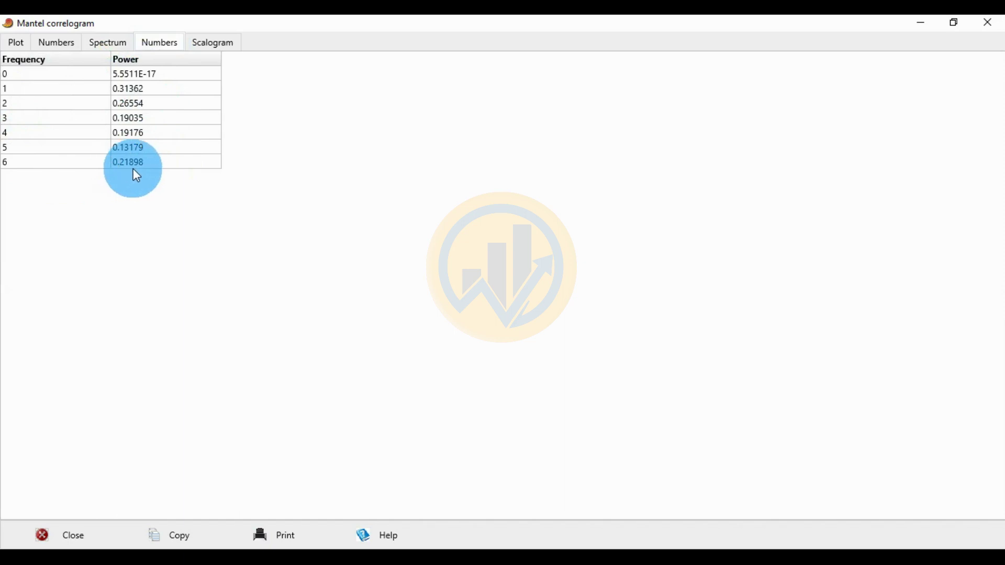
left_click(106, 46)
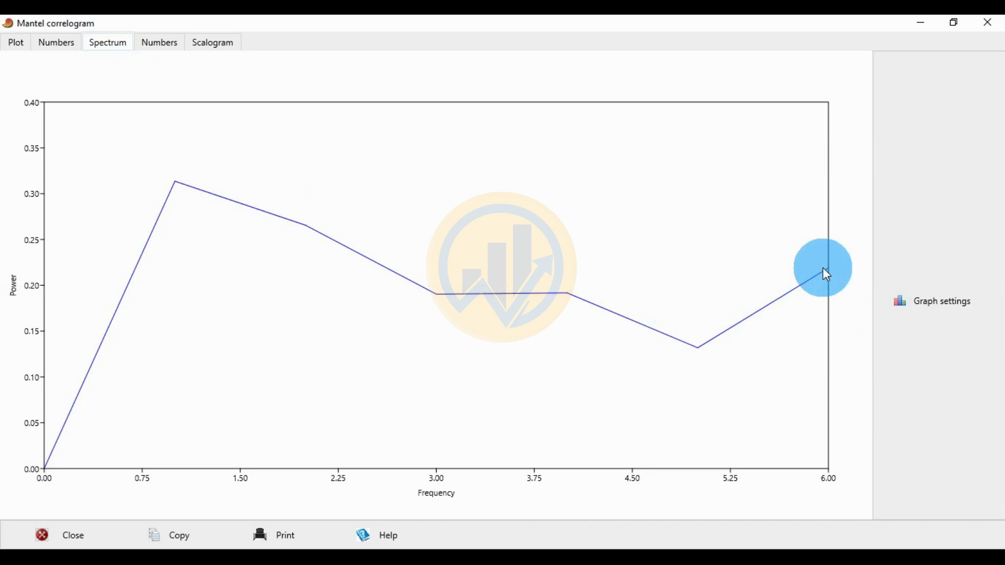
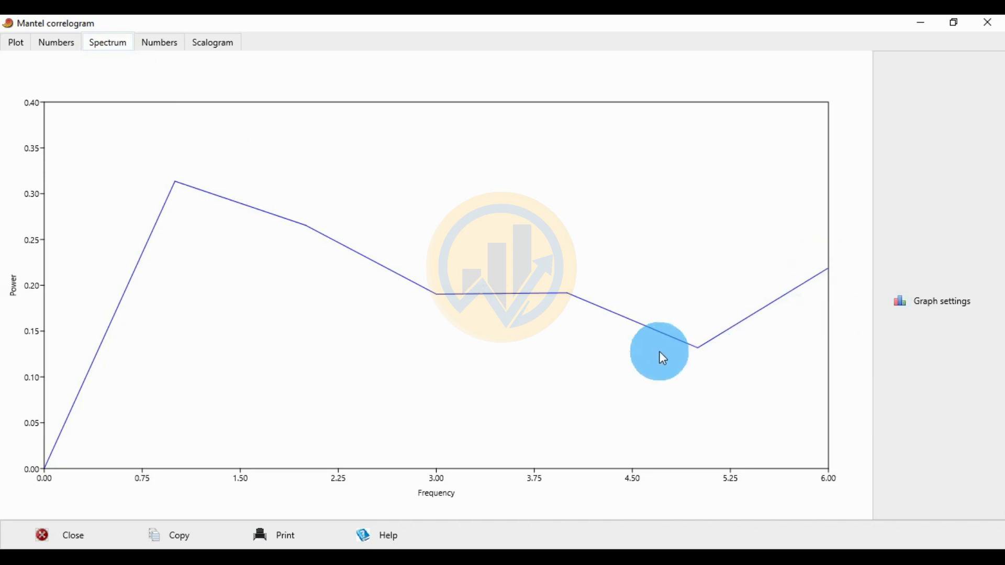
left_click(229, 46)
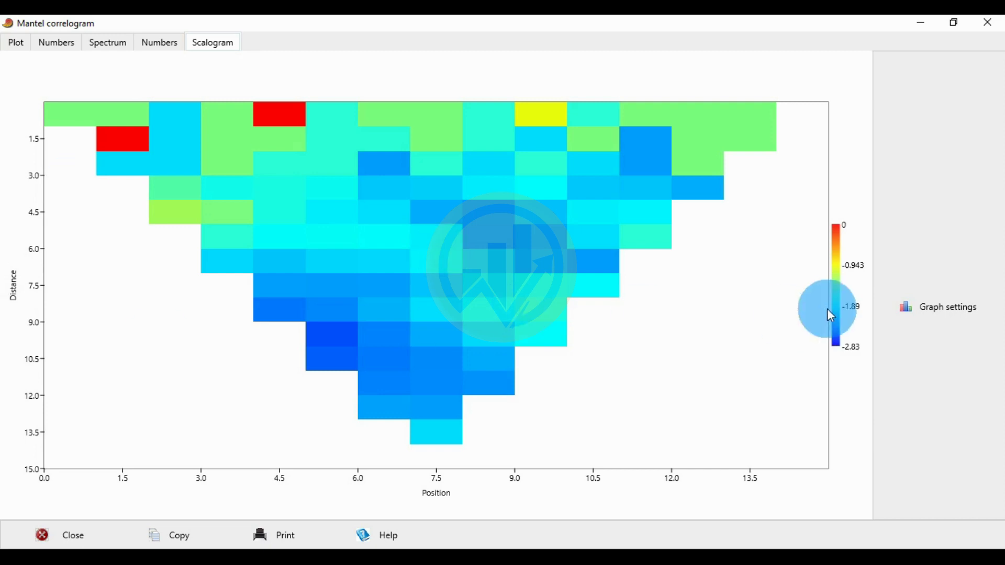
- Return to the correlogram's line plot and turn on thick lines in its graph preferences
left_click(24, 41)
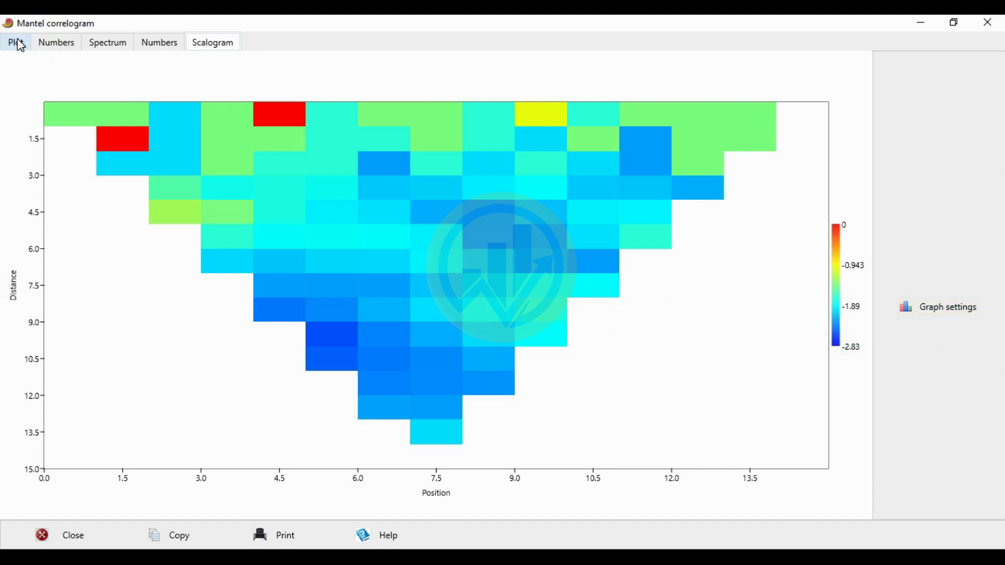
left_click(935, 301)
left_click_drag(173, 60, 354, 68)
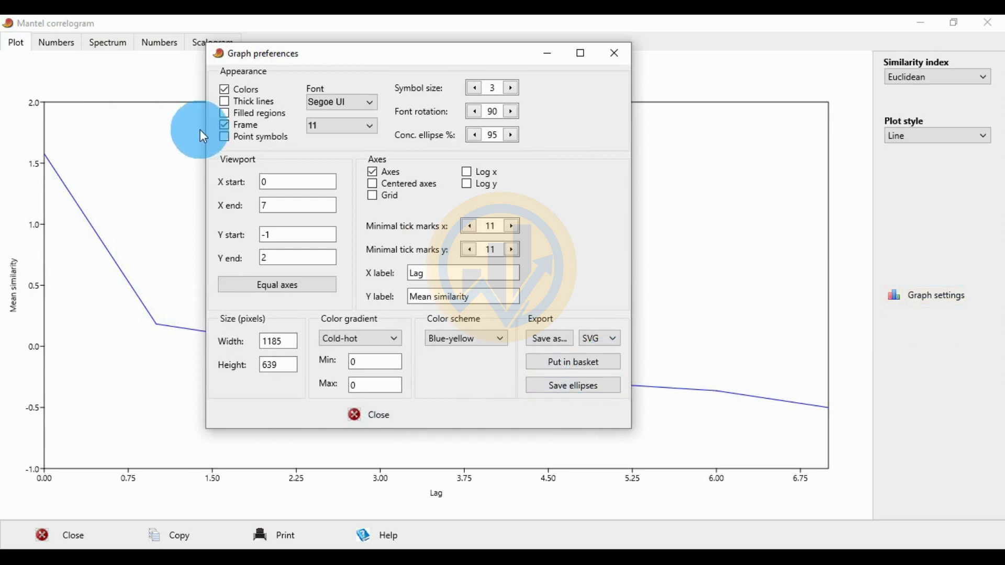
left_click(225, 102)
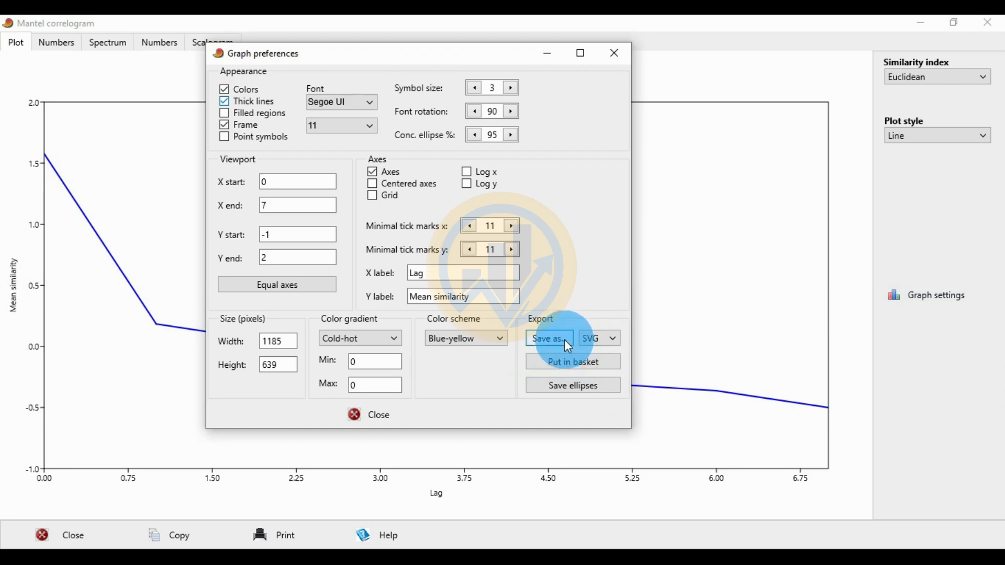
- Choose JPG as the export format and start saving the correlogram plot
left_click(614, 340)
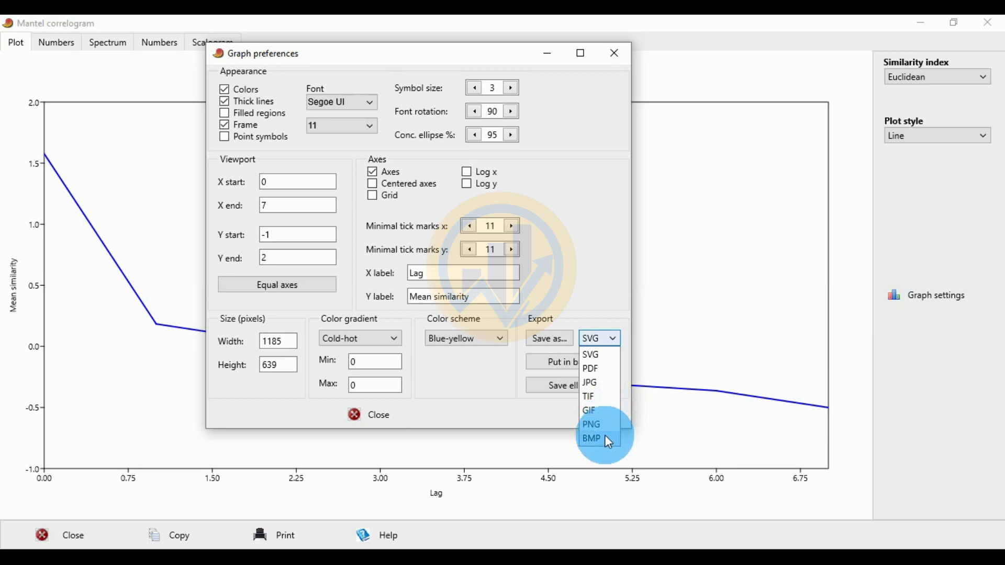
left_click(601, 385)
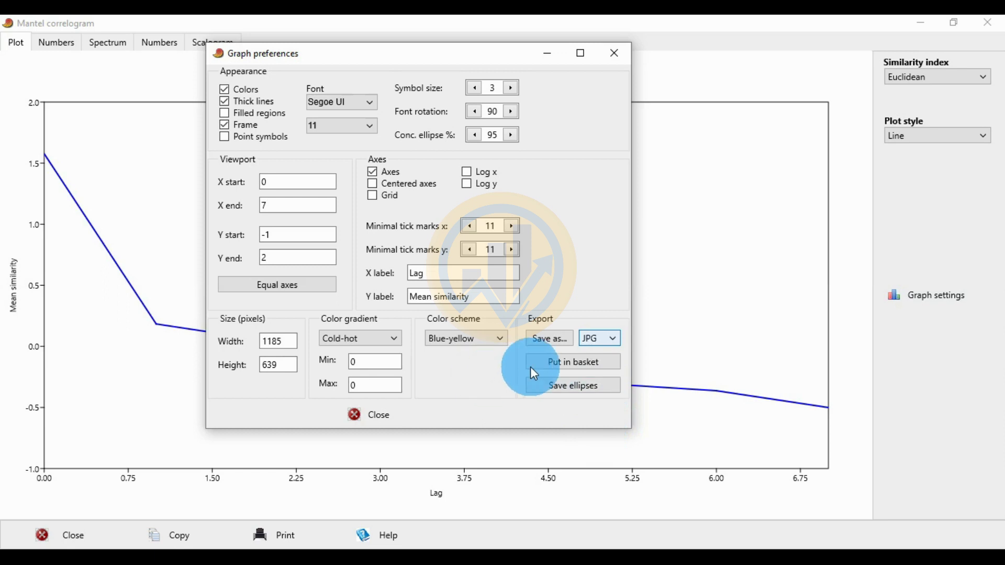
left_click(590, 386)
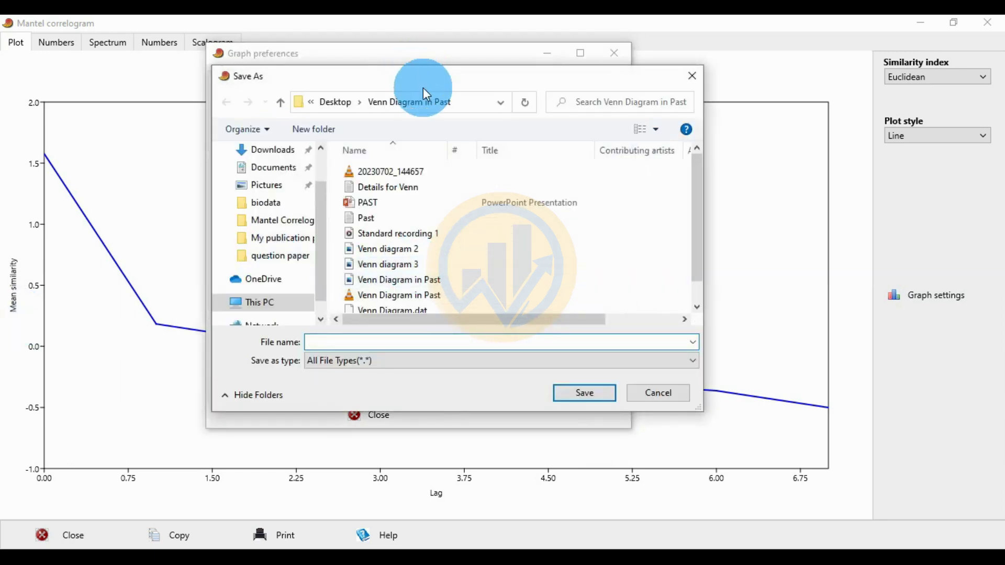
- Choose the Mantel Correlogram in Past folder on the Desktop as the save location for the plot
left_click_drag(427, 89, 376, 92)
scroll(224, 209, "up", 1)
left_click(224, 189)
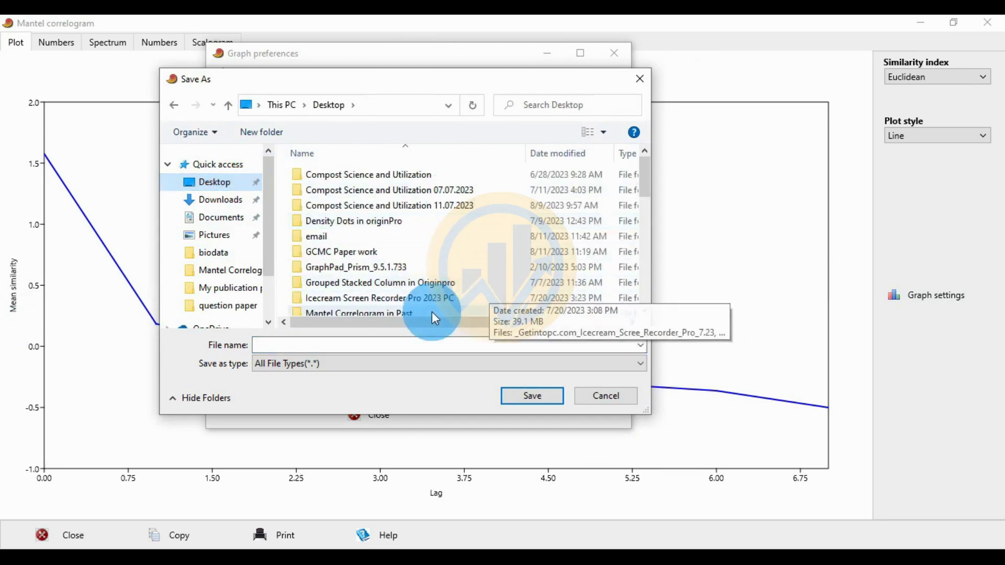
scroll(416, 242, "down", 1)
double_click(386, 282)
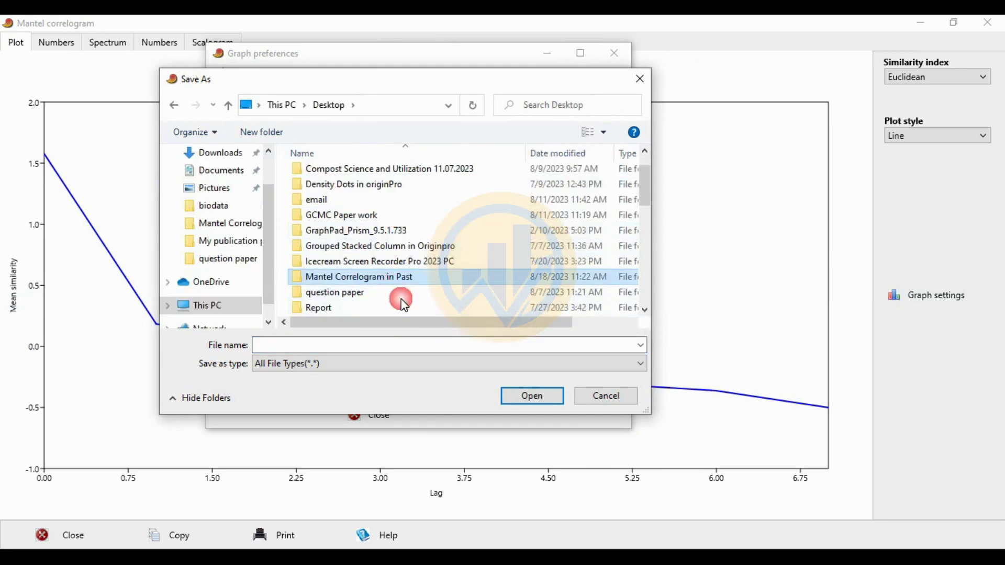
left_click_drag(428, 87, 550, 103)
left_click(413, 364)
left_click(431, 368)
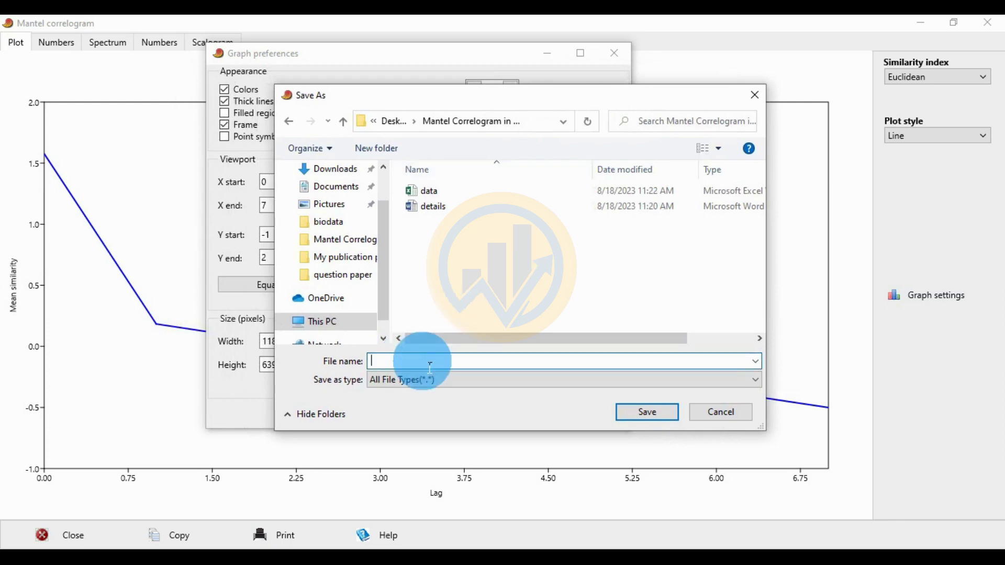
- Try to save the plot under the file name "mantel line plot"
type("mantel line plot")
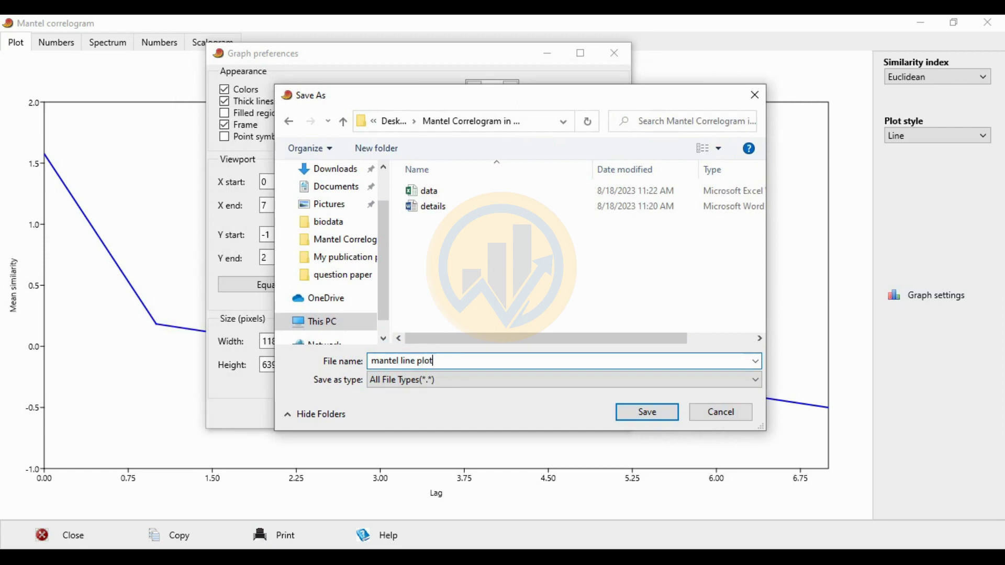
left_click(633, 416)
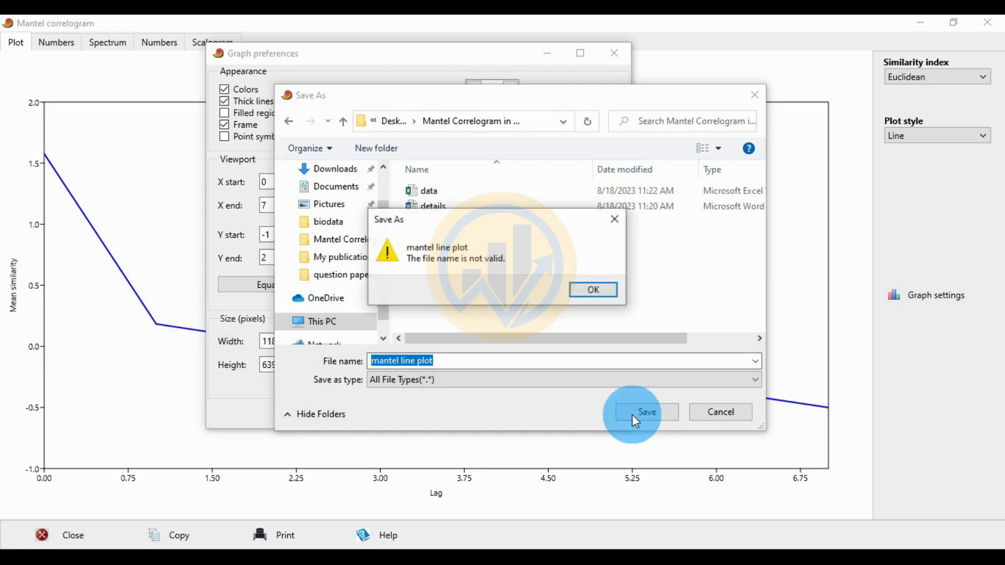
left_click_drag(469, 228, 511, 221)
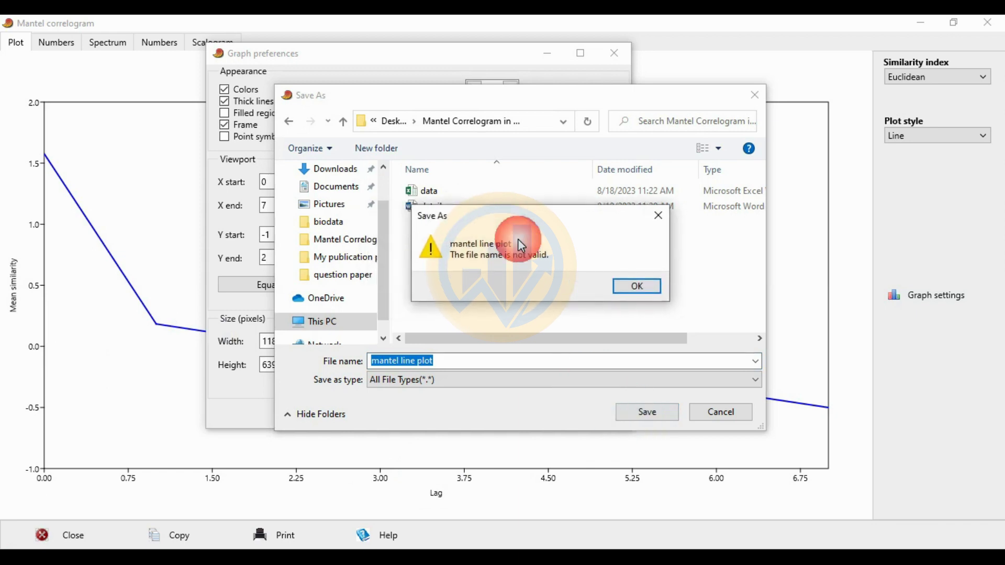
left_click(633, 287)
left_click(611, 380)
left_click(563, 378)
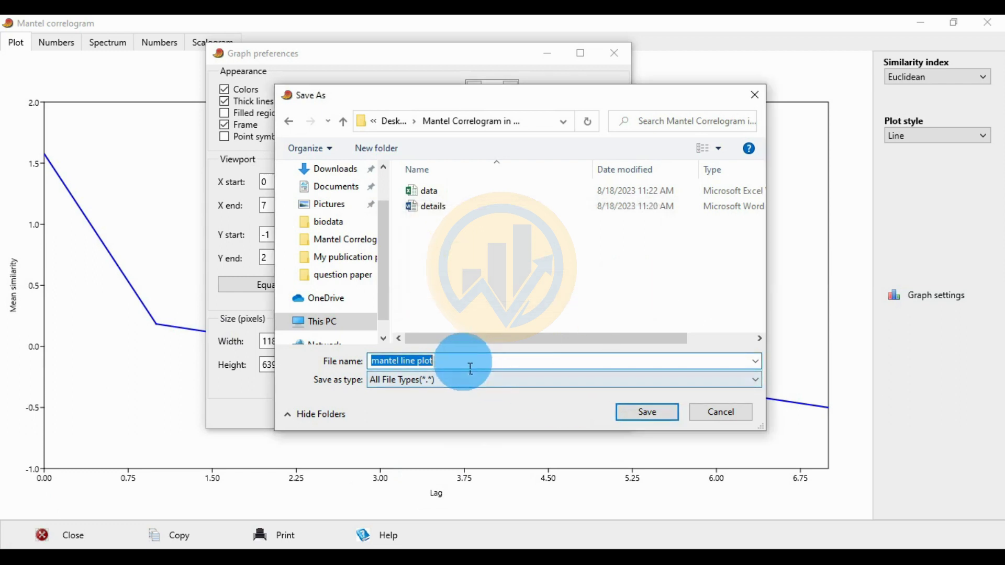
- Shorten the file name to "line plot" and try to save the plot again
left_click(401, 361)
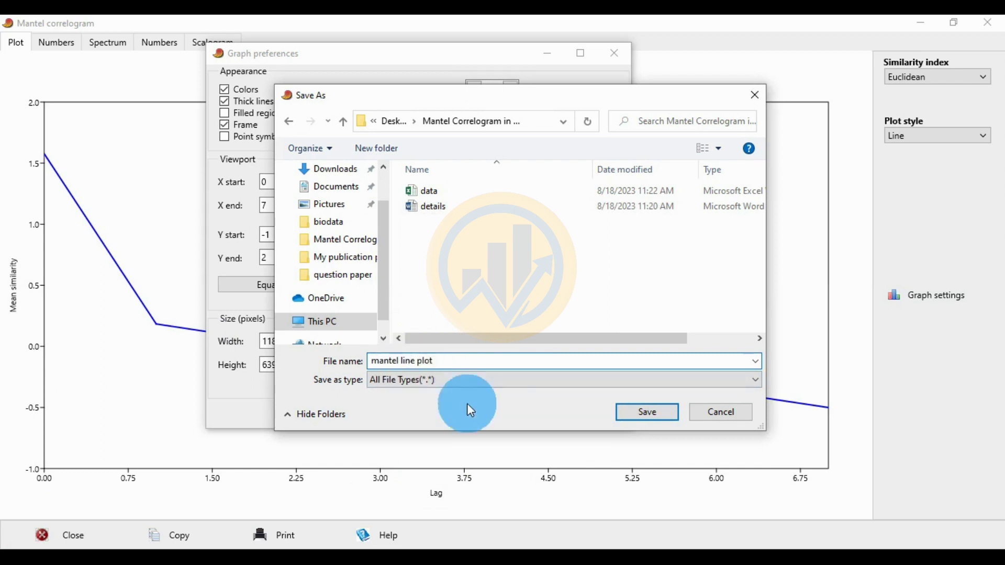
key("BackSpace")
key("BackSpace")
key("BackSpace")
key("BackSpace")
key("BackSpace")
key("BackSpace")
key("BackSpace")
left_click(637, 411)
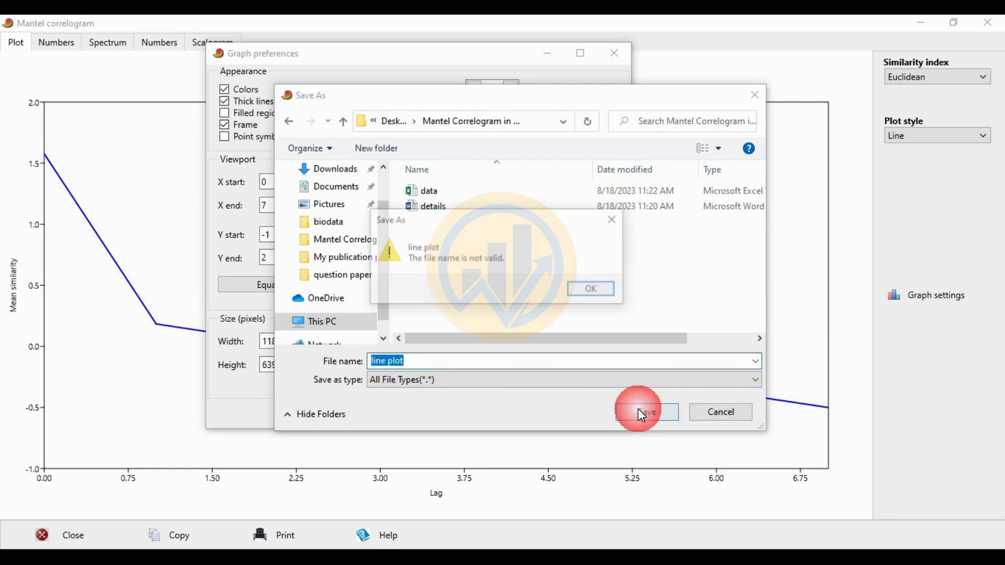
left_click(565, 289)
- Try to save the plot under the shorter file name "line", and cancel the export
left_click(439, 361)
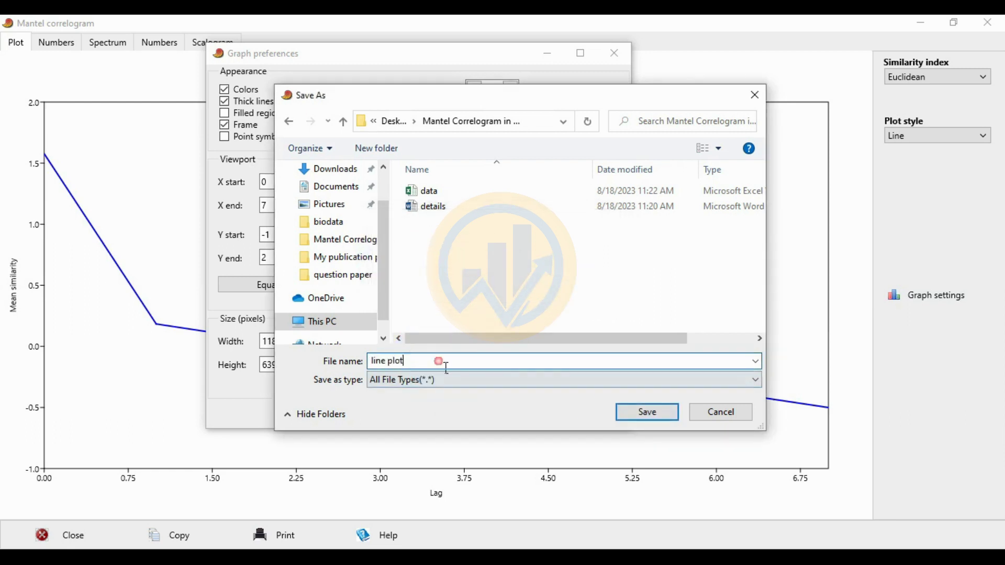
key("BackSpace")
key("BackSpace")
key("BackSpace")
key("BackSpace")
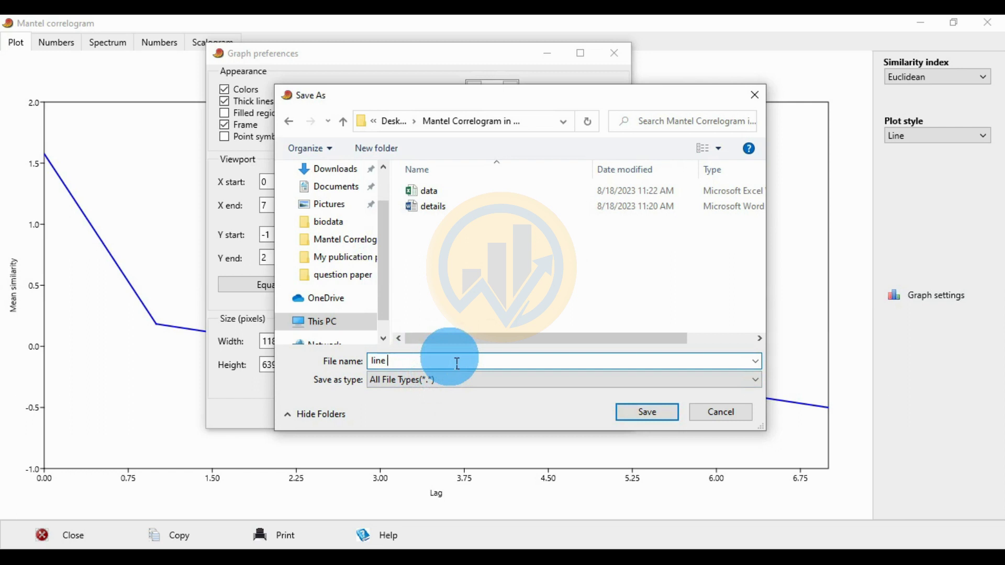
left_click(636, 415)
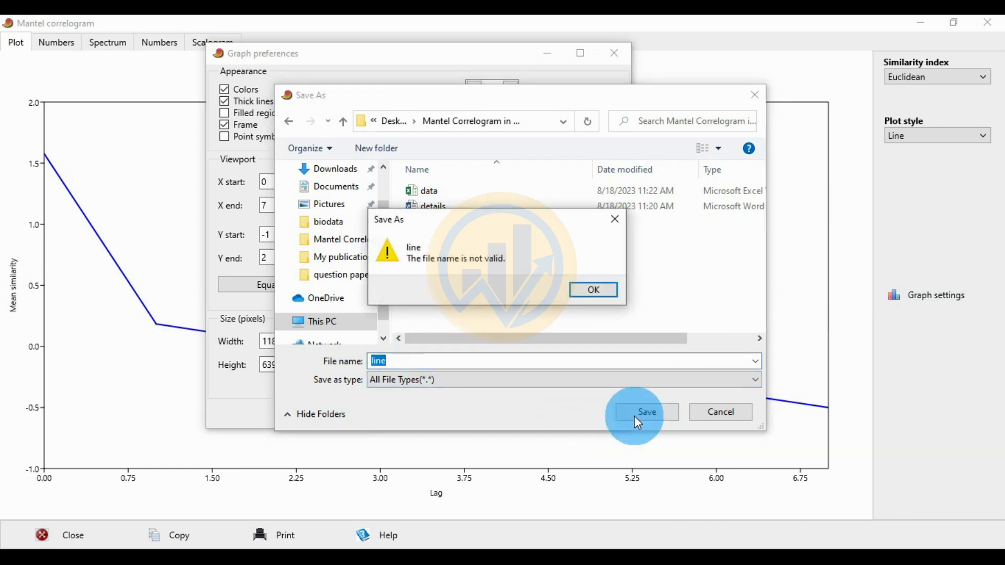
left_click(581, 303)
left_click(456, 364)
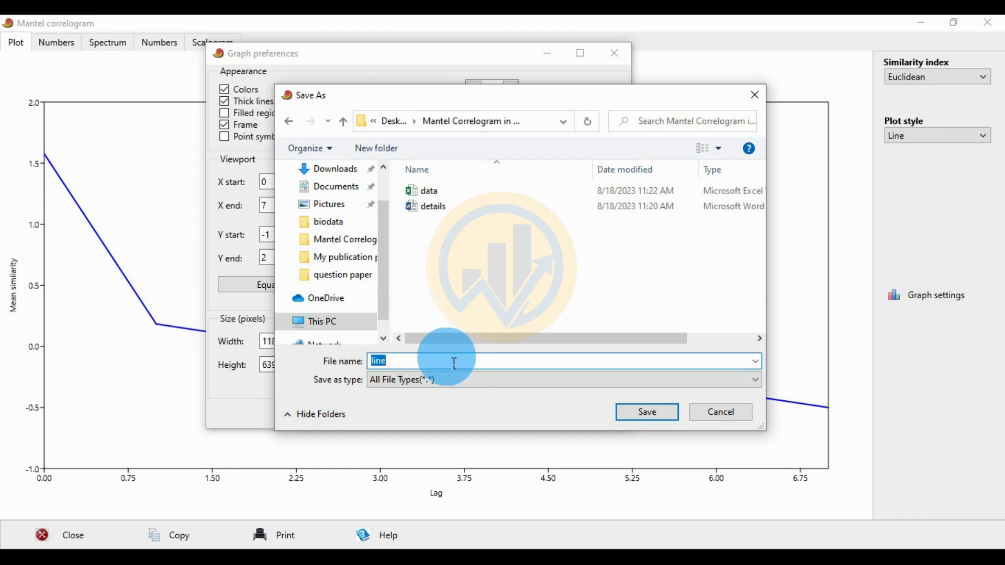
left_click(755, 94)
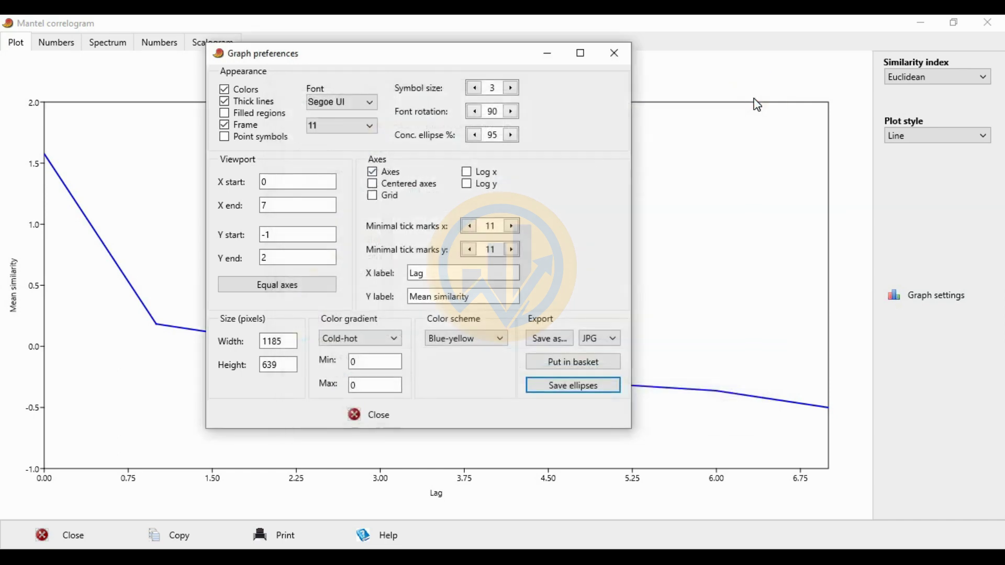
left_click(556, 339)
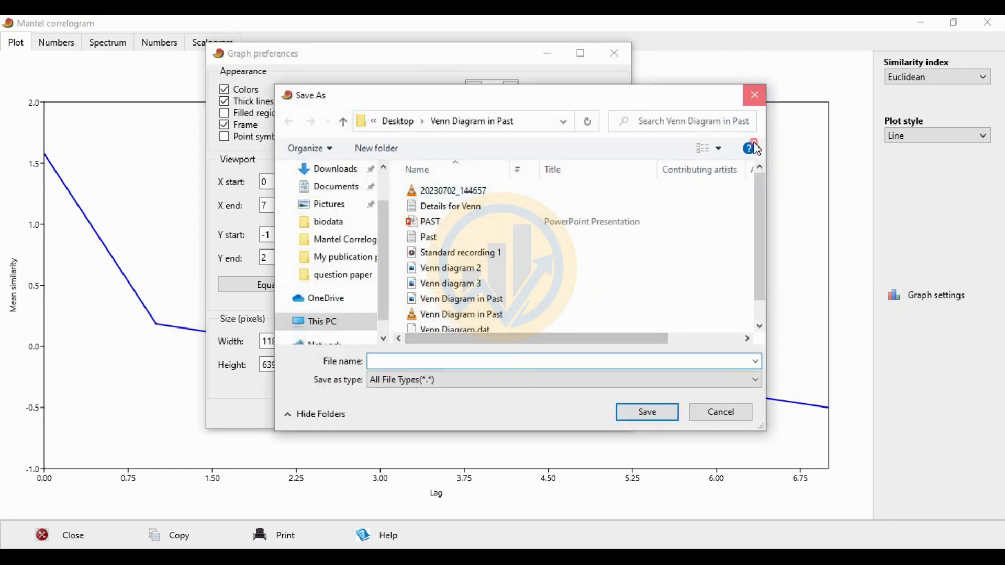
left_click(754, 95)
- Restart the correlogram plot's JPG export and choose the Mantel Correlogram in Past folder on the Desktop as its location
left_click(552, 342)
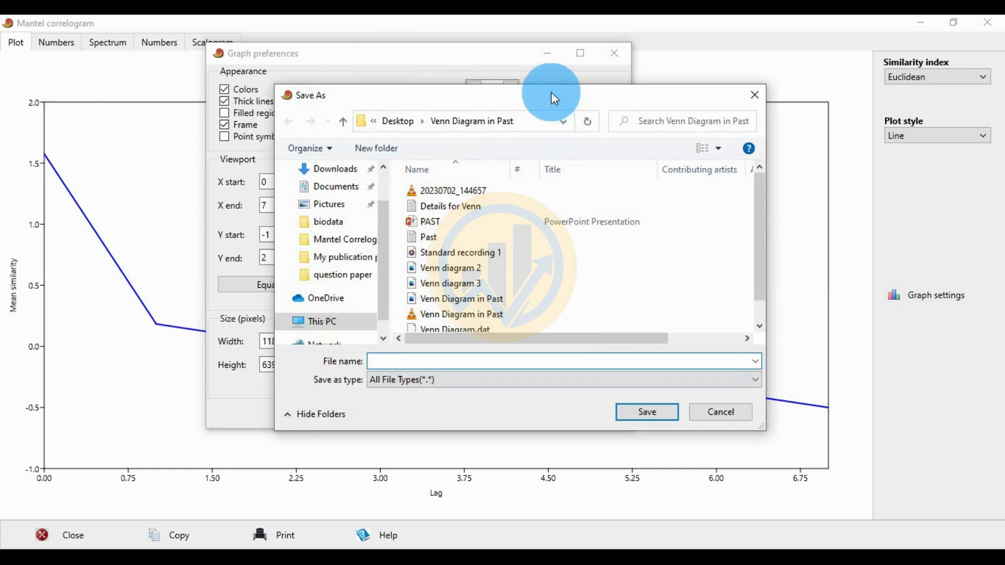
left_click_drag(552, 92, 569, 56)
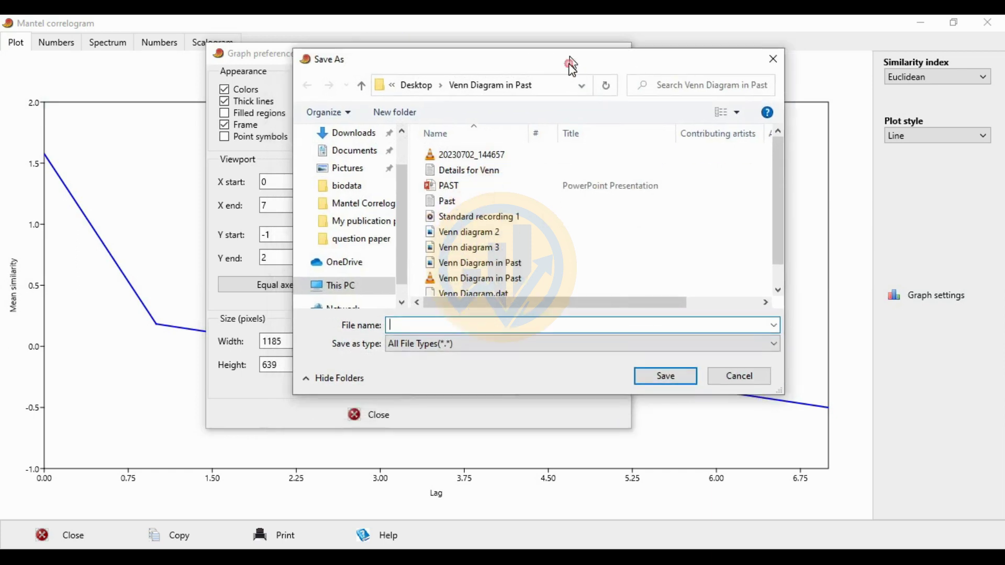
scroll(355, 158, "up", 1)
left_click(347, 162)
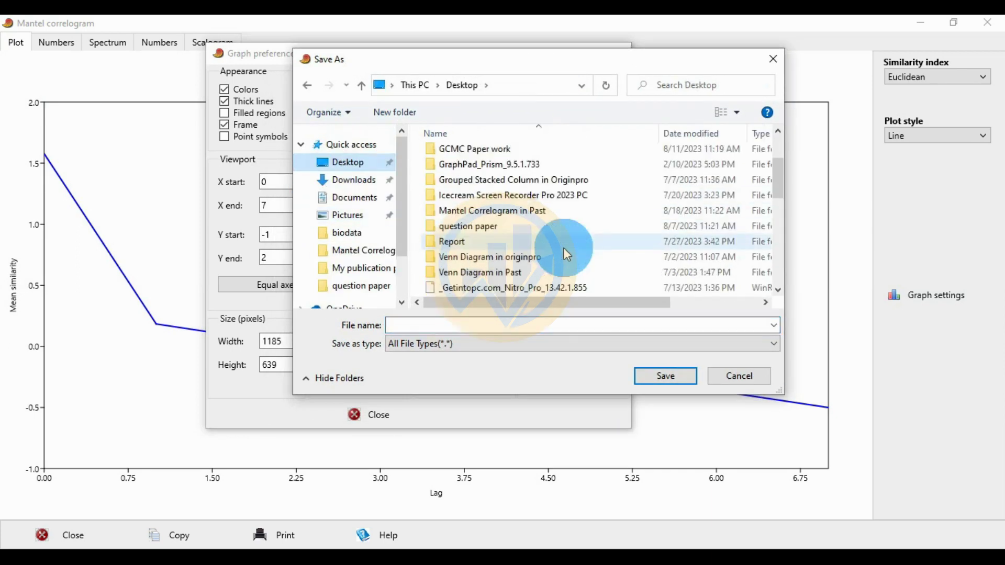
scroll(564, 247, "down", 1)
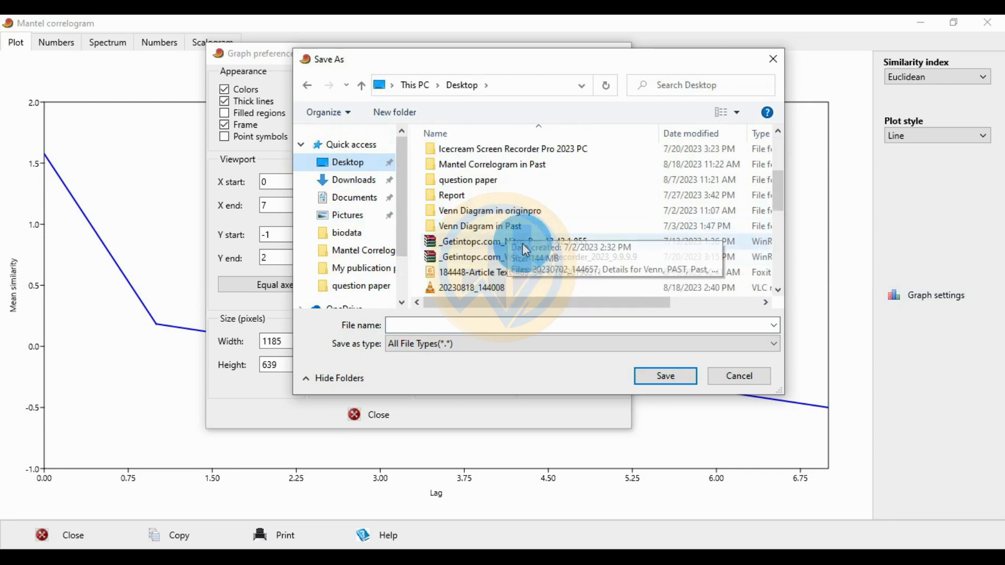
double_click(489, 166)
- Save the correlogram plot under the file name "line plot" and close the graph preferences
left_click(460, 328)
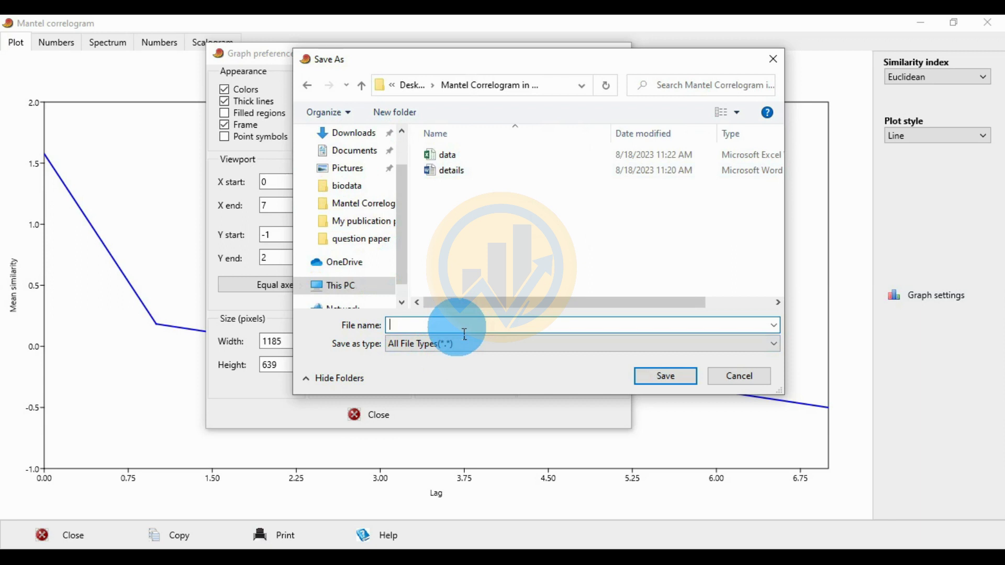
type("line plot")
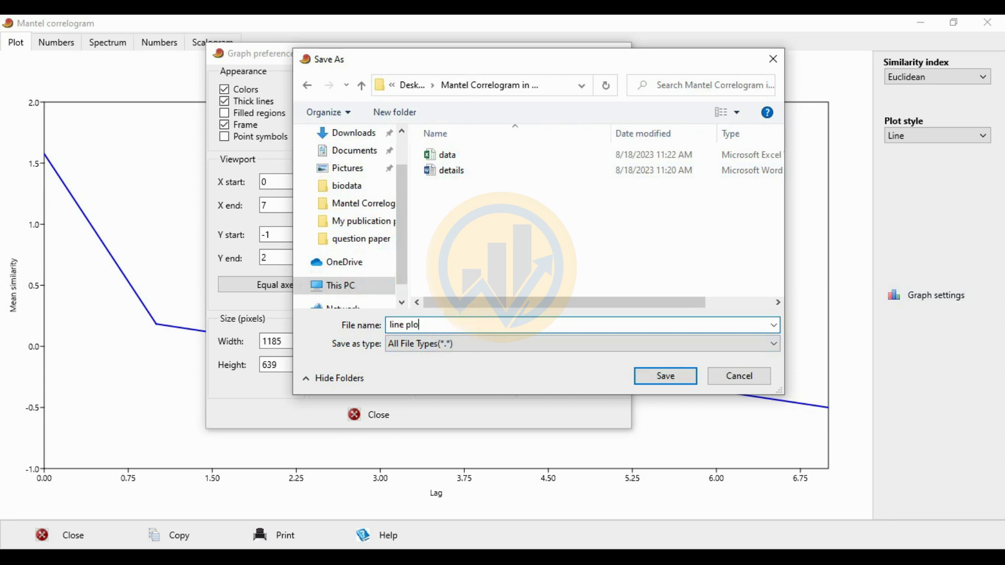
left_click(662, 377)
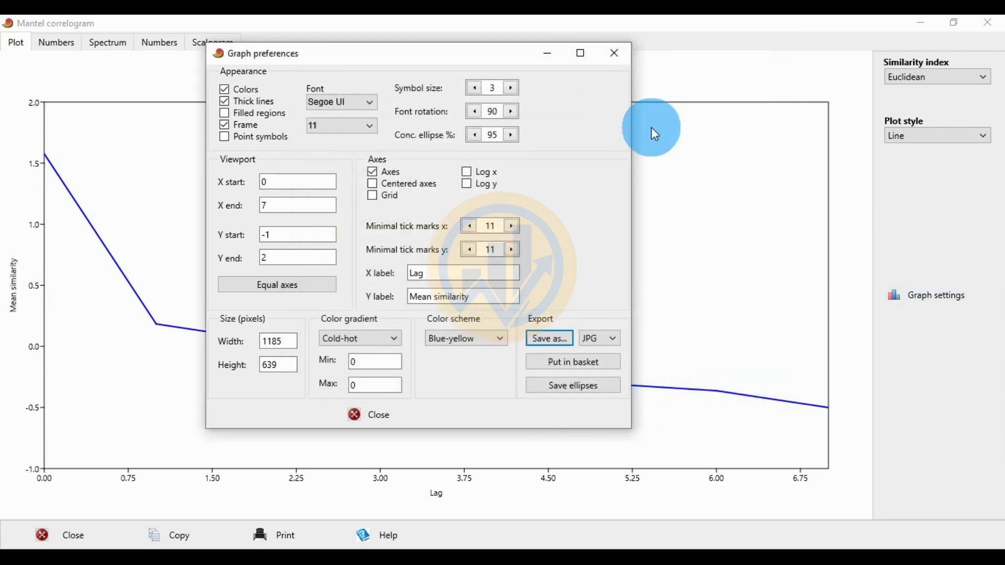
left_click(615, 54)
- Display the spectrum graph and turn on thick lines in its graph settings
left_click(116, 43)
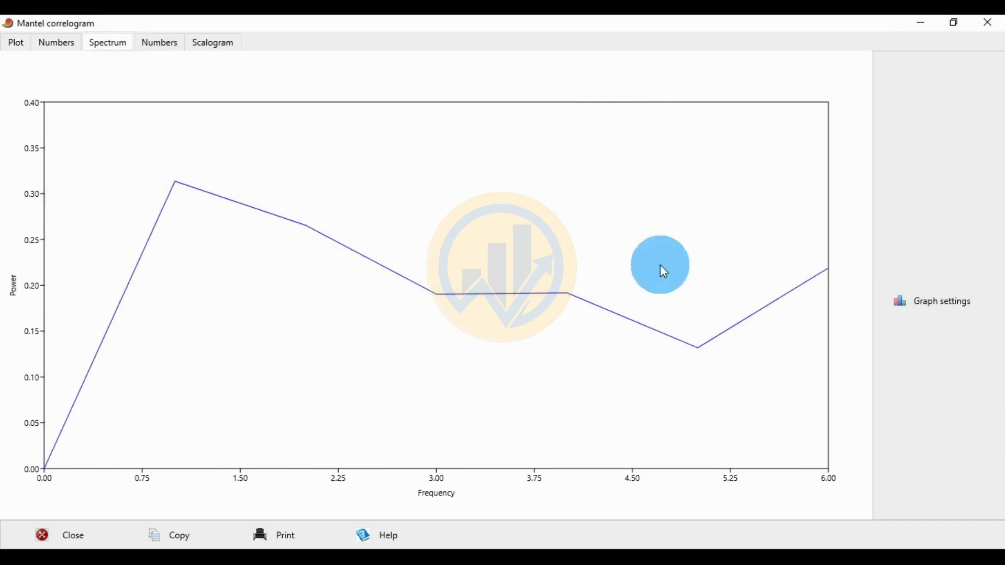
left_click(923, 302)
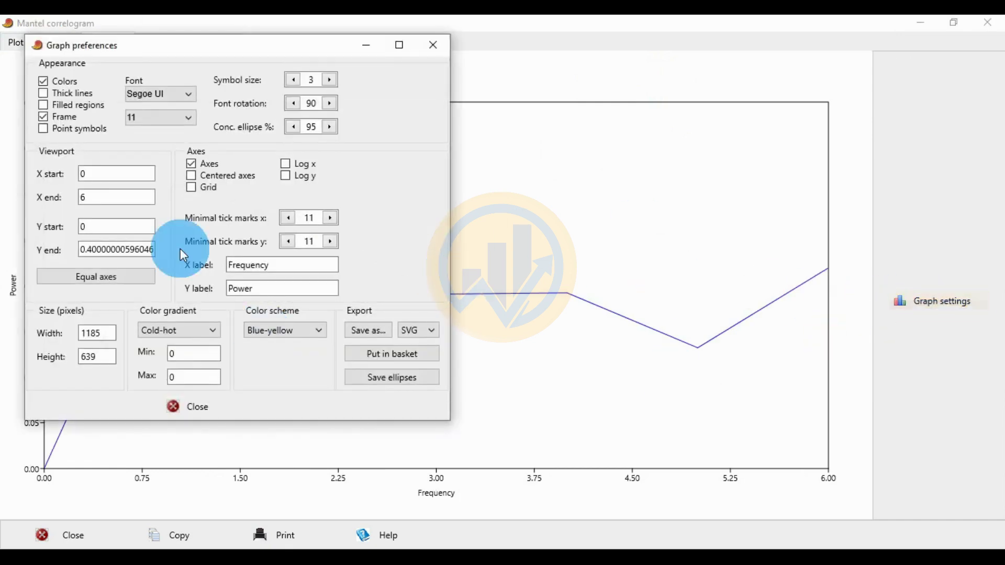
left_click(44, 93)
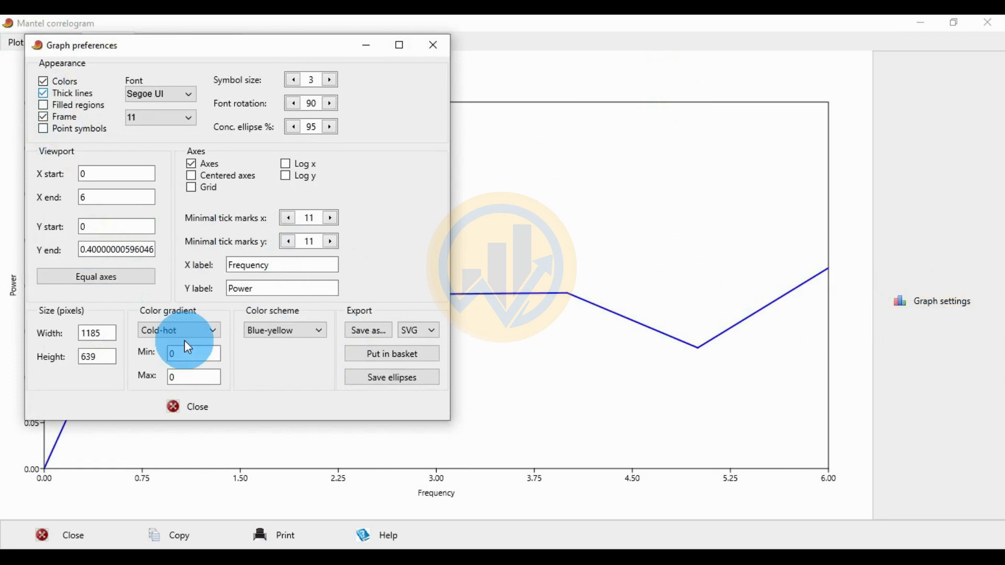
- Export the spectrum graph as a JPG named "spetram line" to the Mantel Correlogram in Past folder and close the graph preferences
left_click(410, 337)
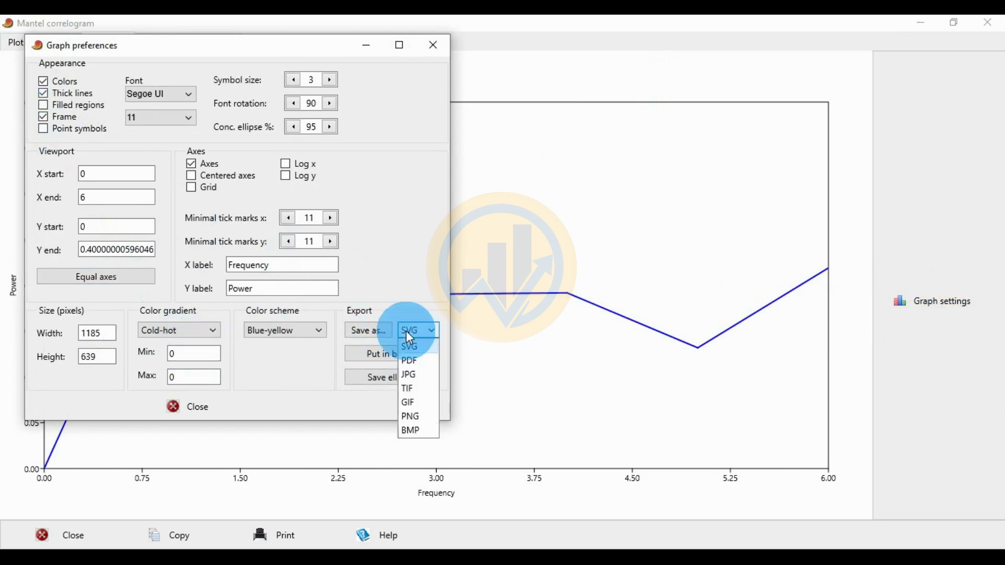
left_click(409, 375)
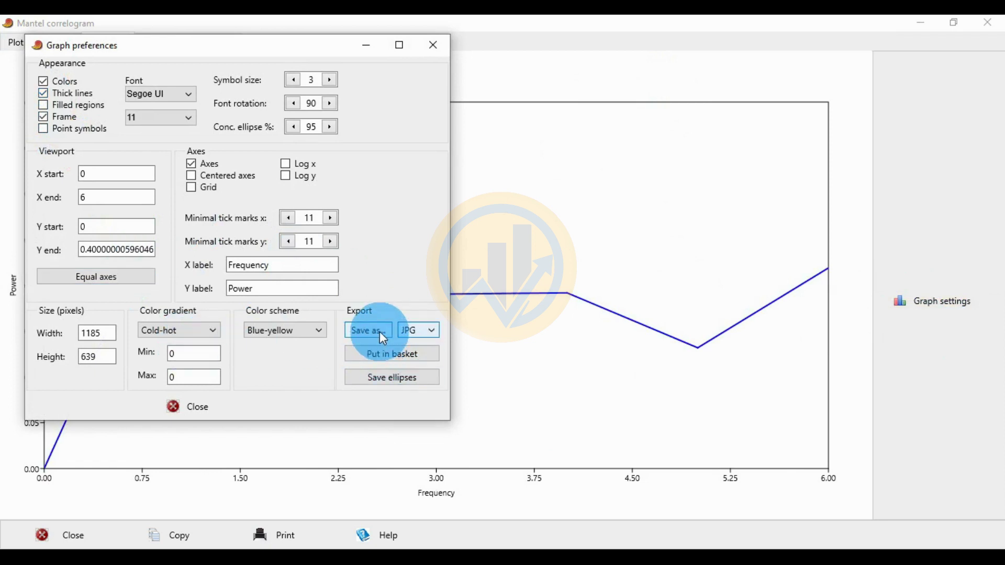
left_click(379, 333)
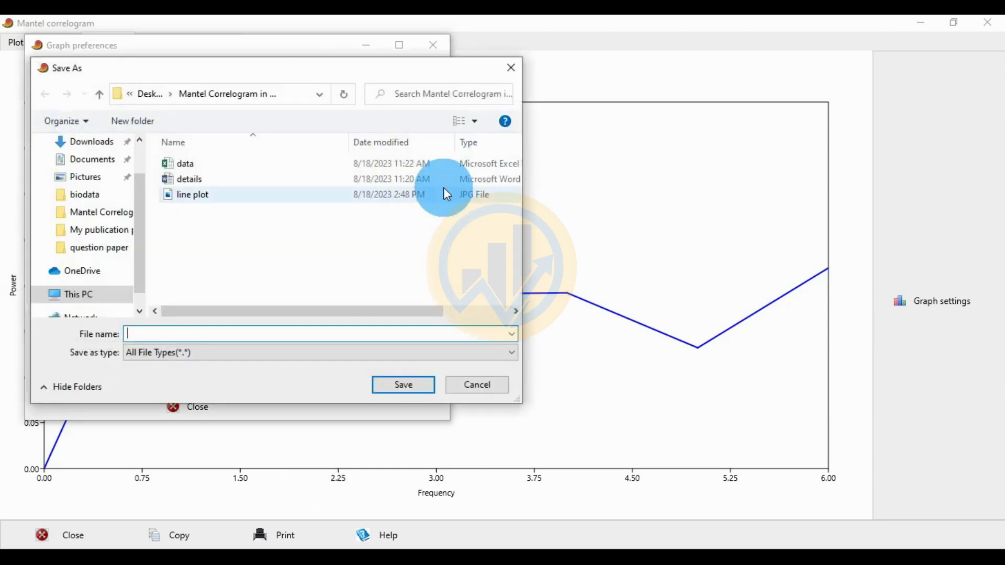
left_click_drag(271, 73, 574, 146)
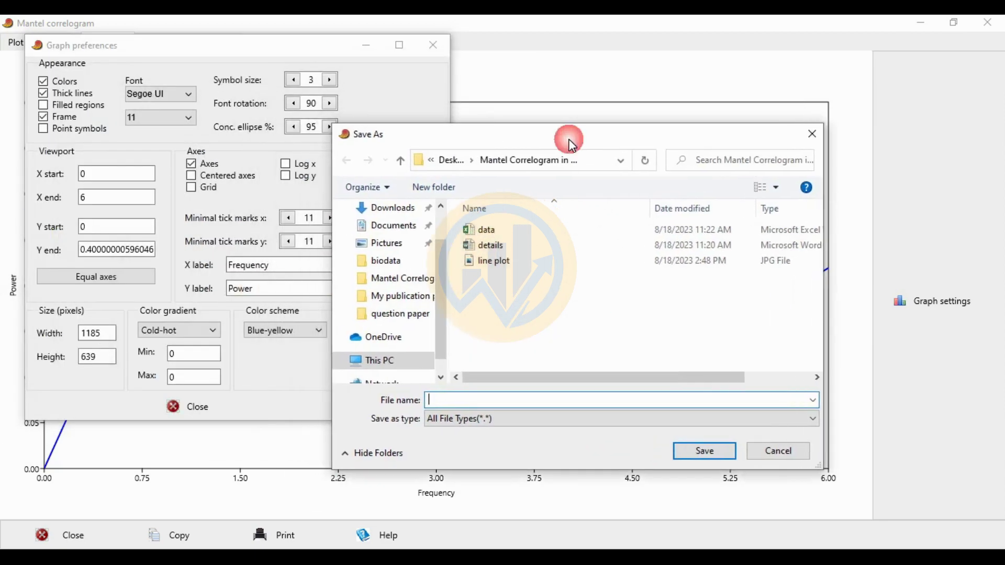
left_click(597, 400)
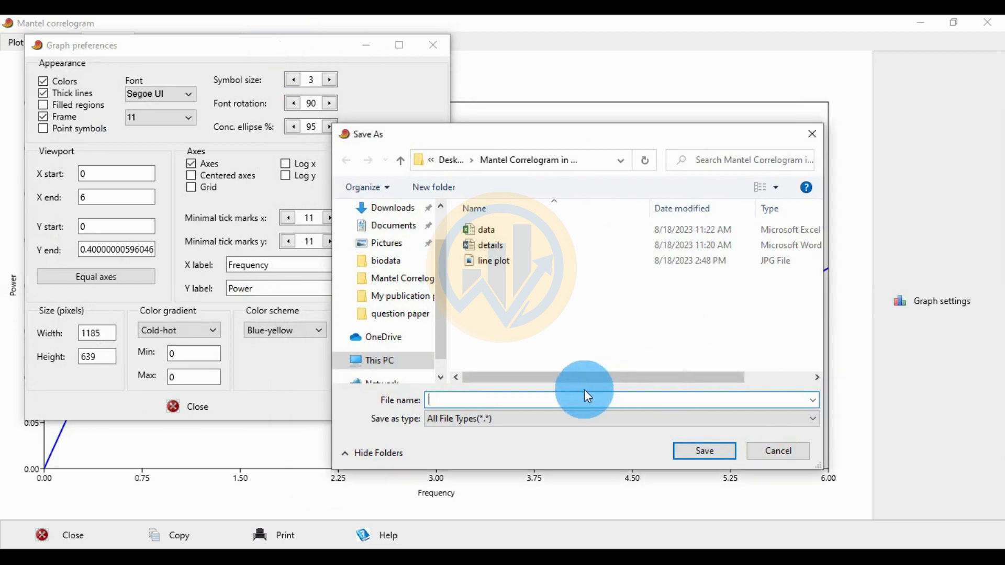
type("s")
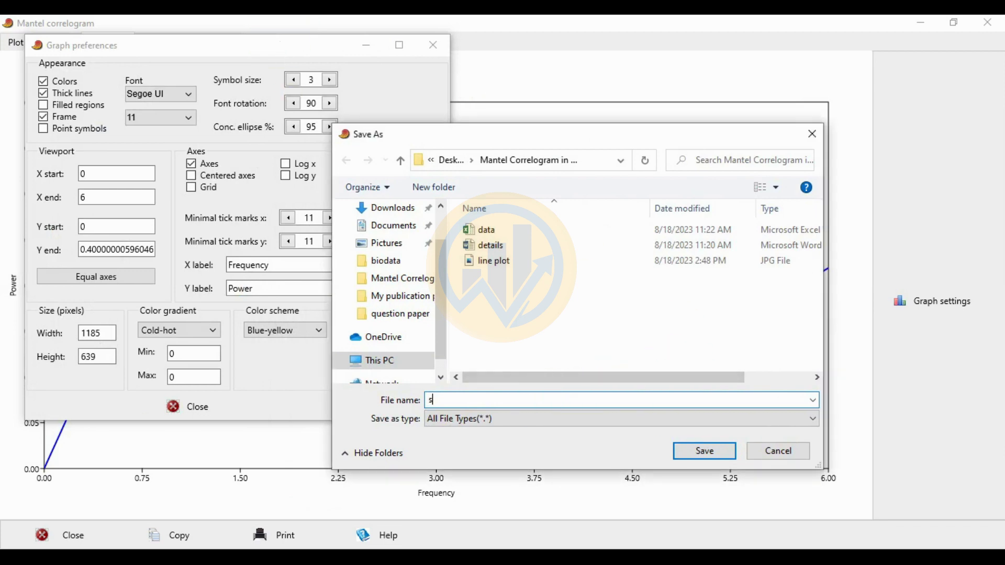
type("petram line")
left_click(702, 444)
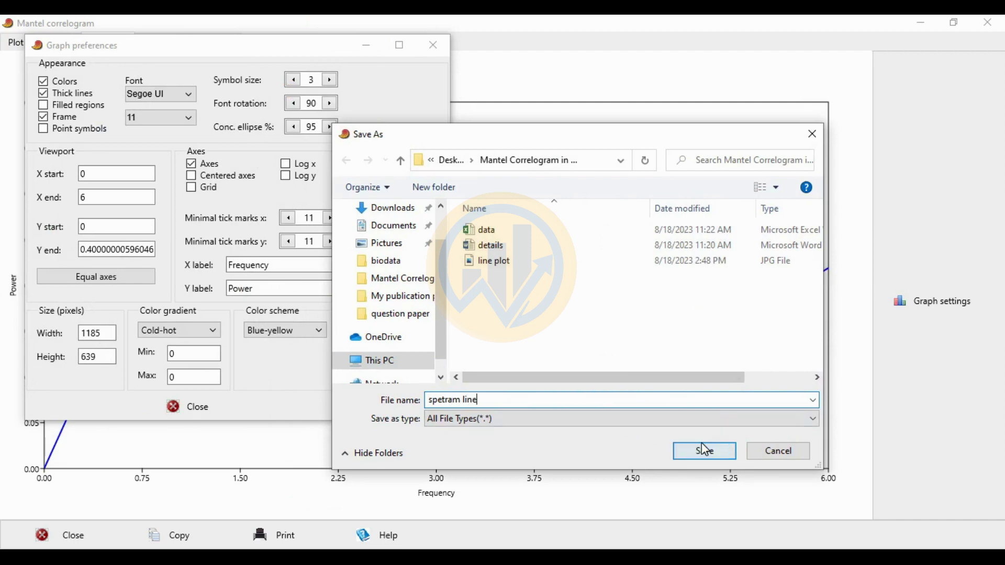
left_click(437, 47)
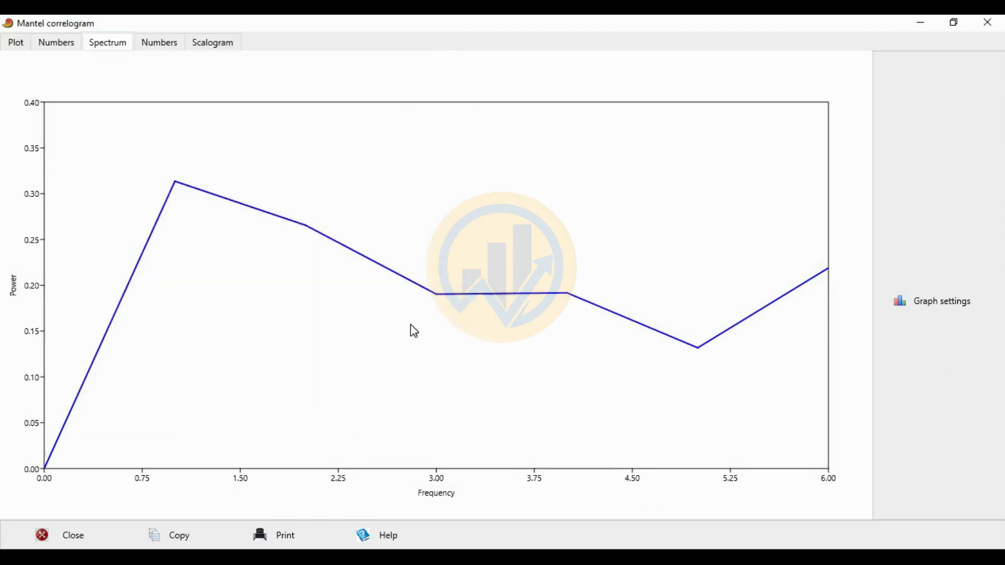
- Display the scalogram, open its graph settings and start exporting it in JPG format
left_click(218, 44)
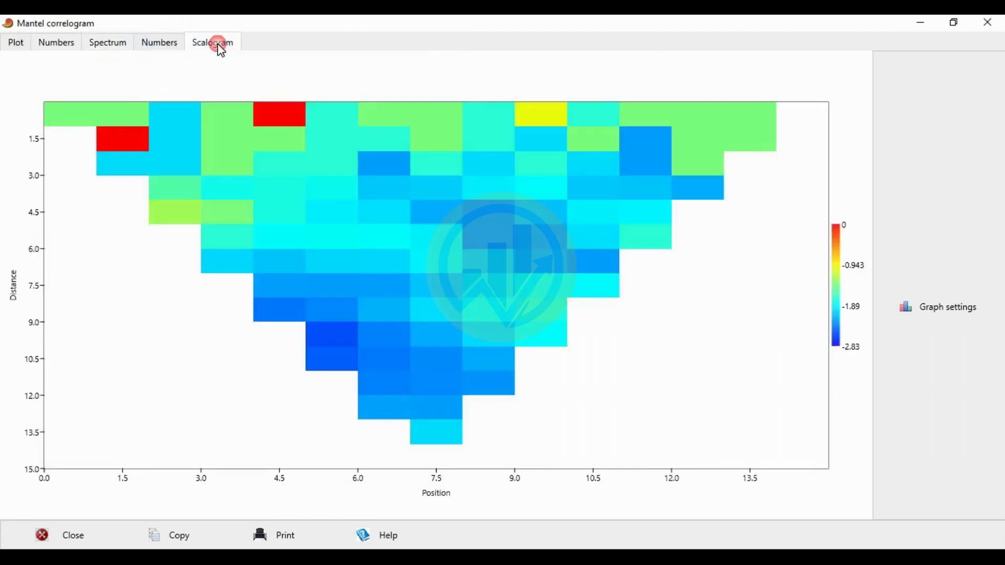
left_click(945, 313)
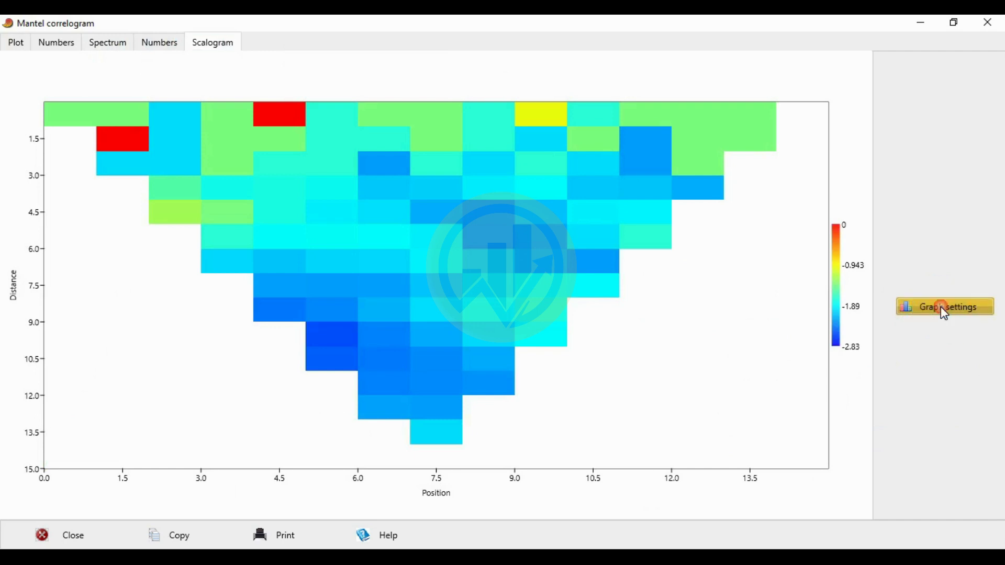
left_click_drag(244, 61, 443, 103)
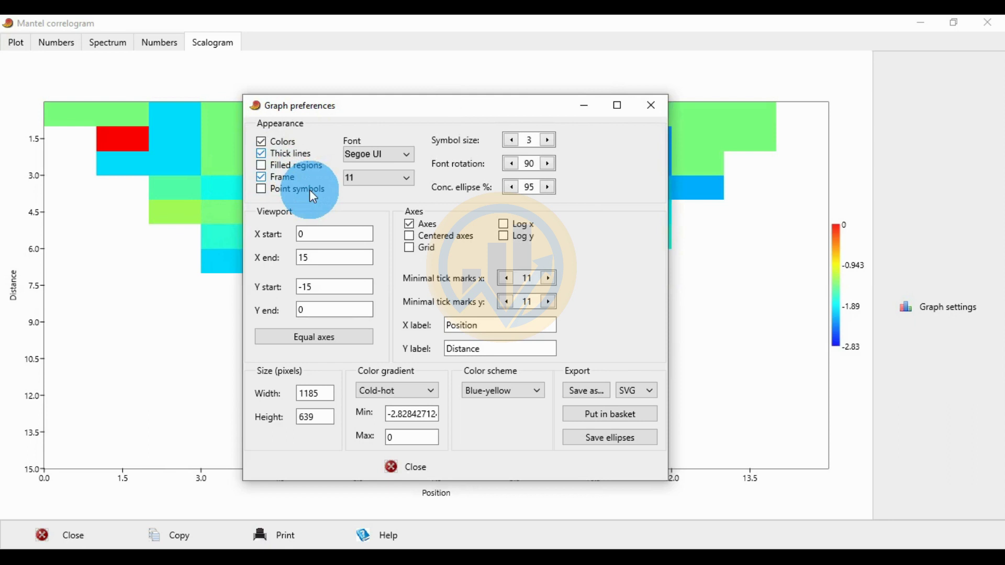
left_click(647, 392)
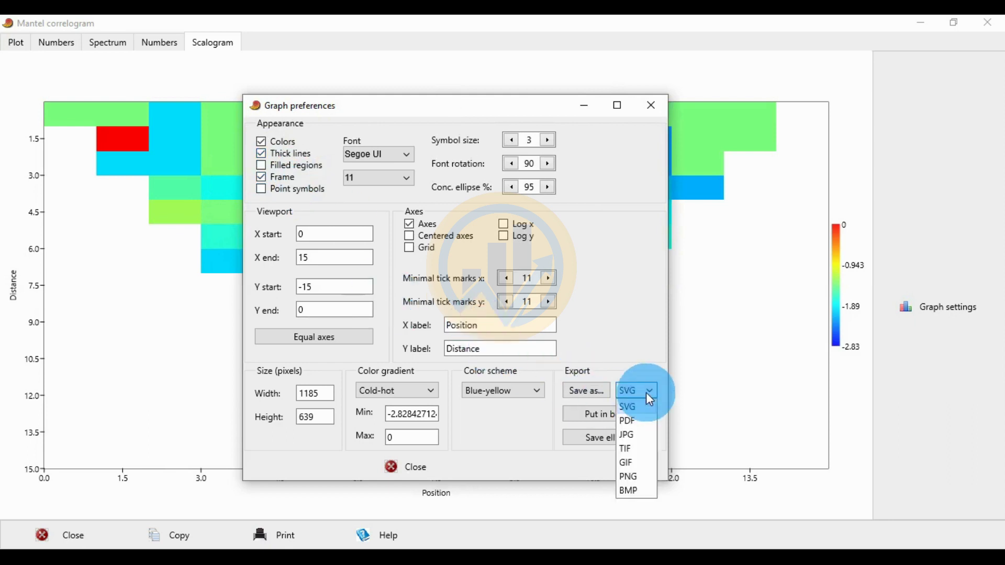
left_click(627, 435)
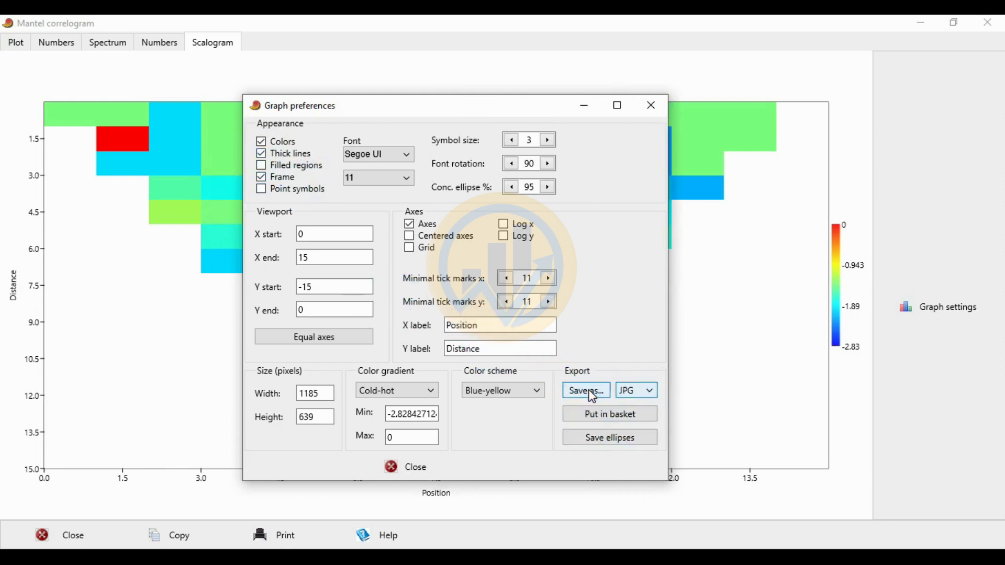
left_click(589, 392)
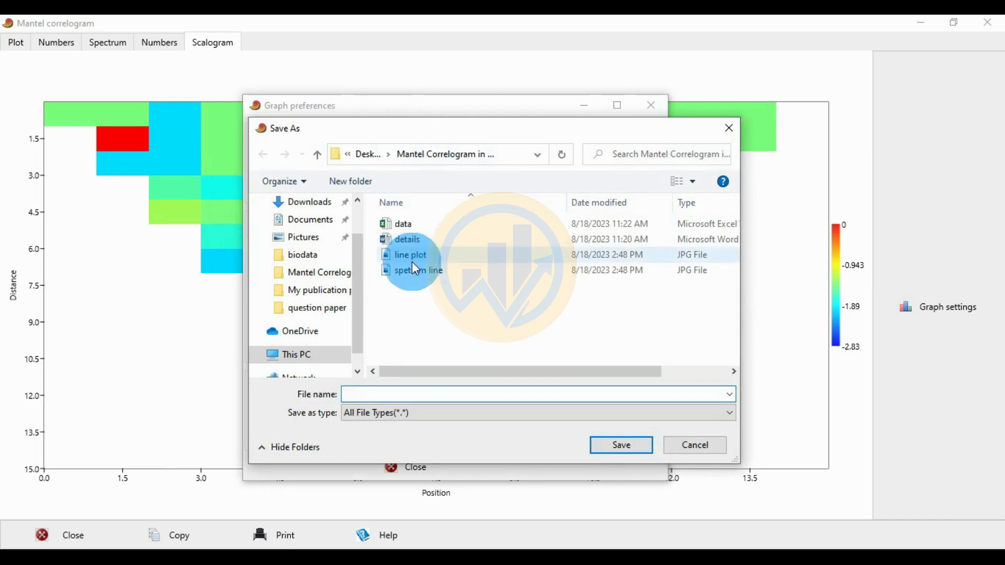
- Save the scalogram under the file name "scalogram plot" and close the graph preferences
left_click(411, 396)
type("s")
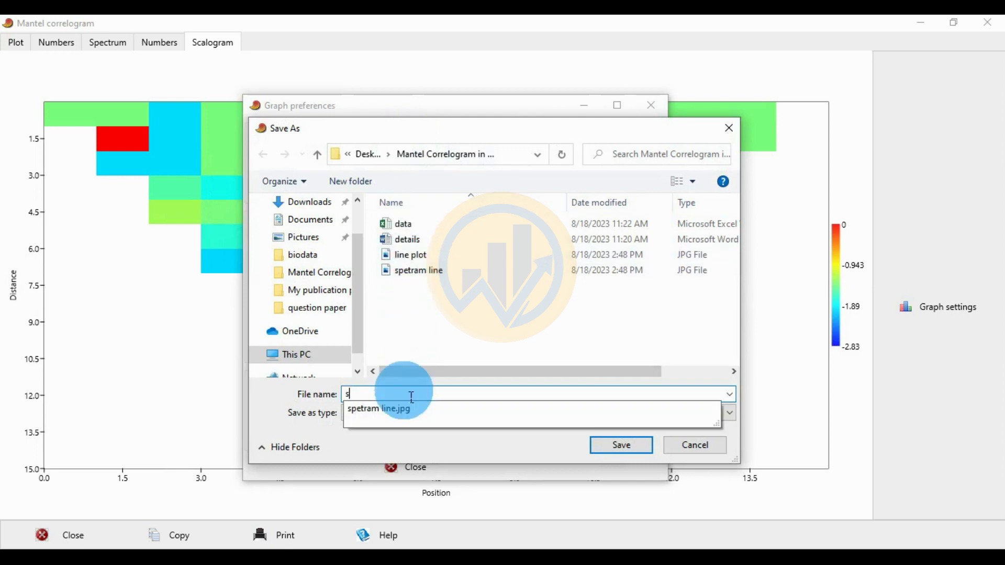
type("calo")
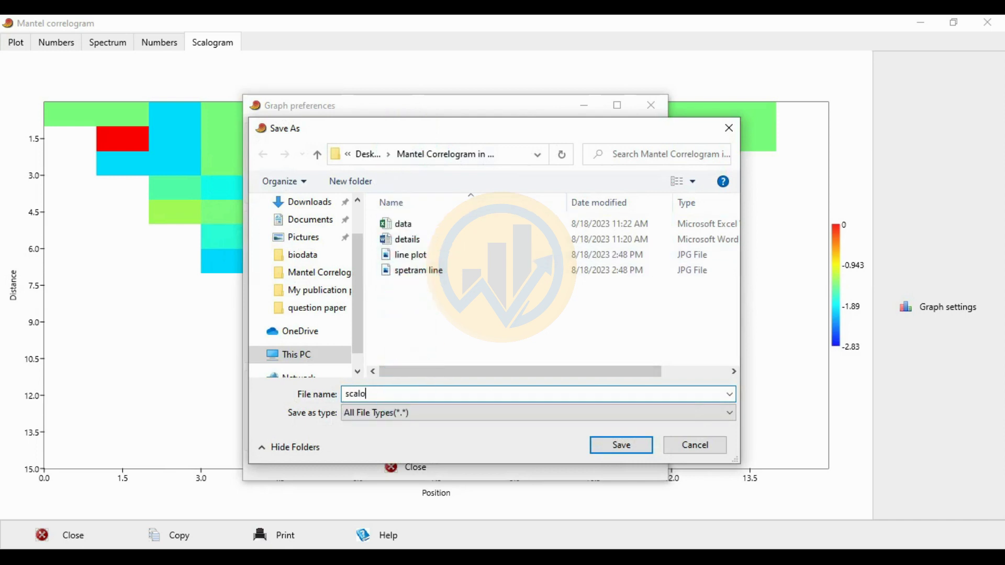
type("gram plot")
left_click(638, 445)
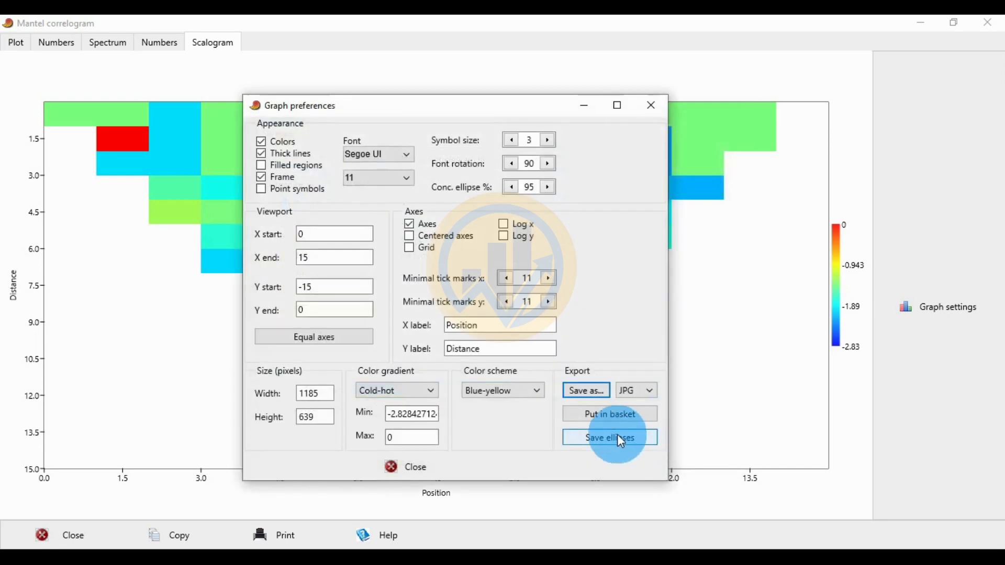
left_click(653, 111)
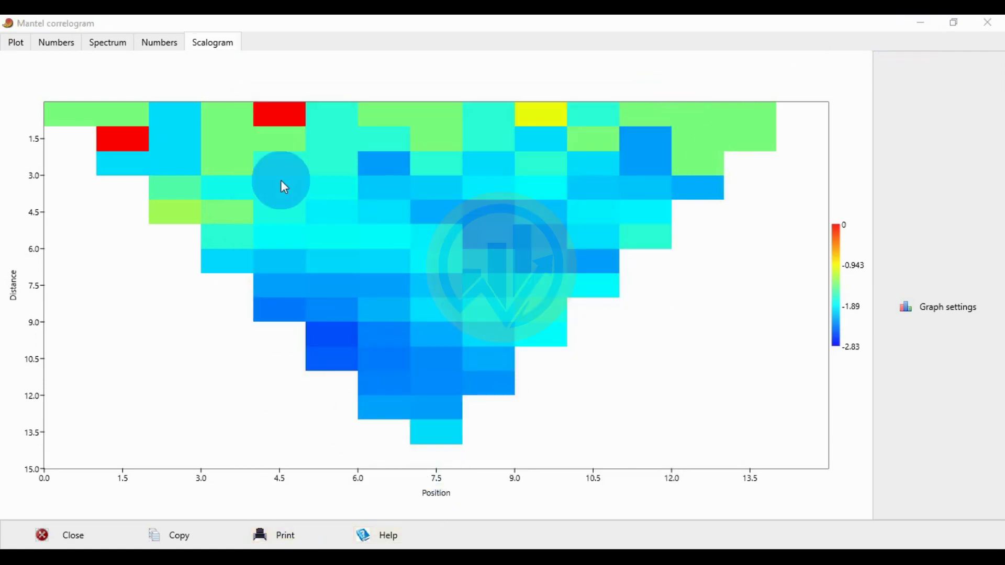
- Switch to File Explorer, open the Mantel Correlogram in Past folder on the Desktop and select the exported scalogram image
key("super+e")
left_click(62, 120)
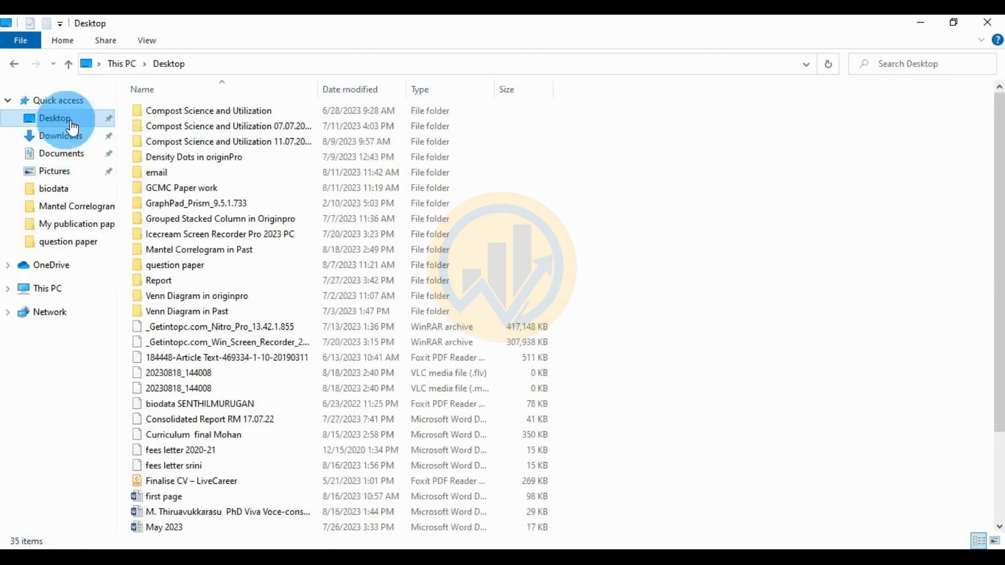
double_click(197, 250)
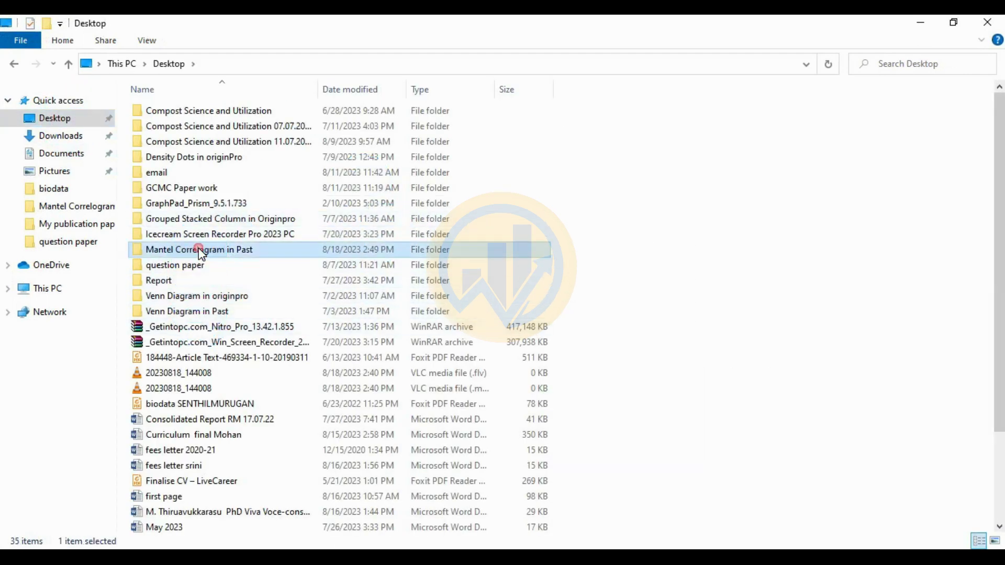
left_click(422, 147)
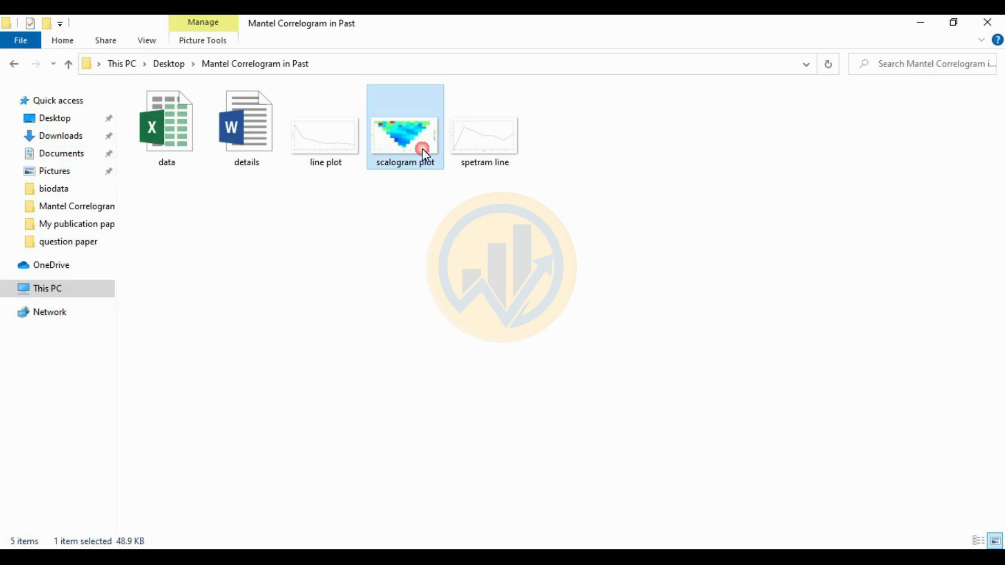